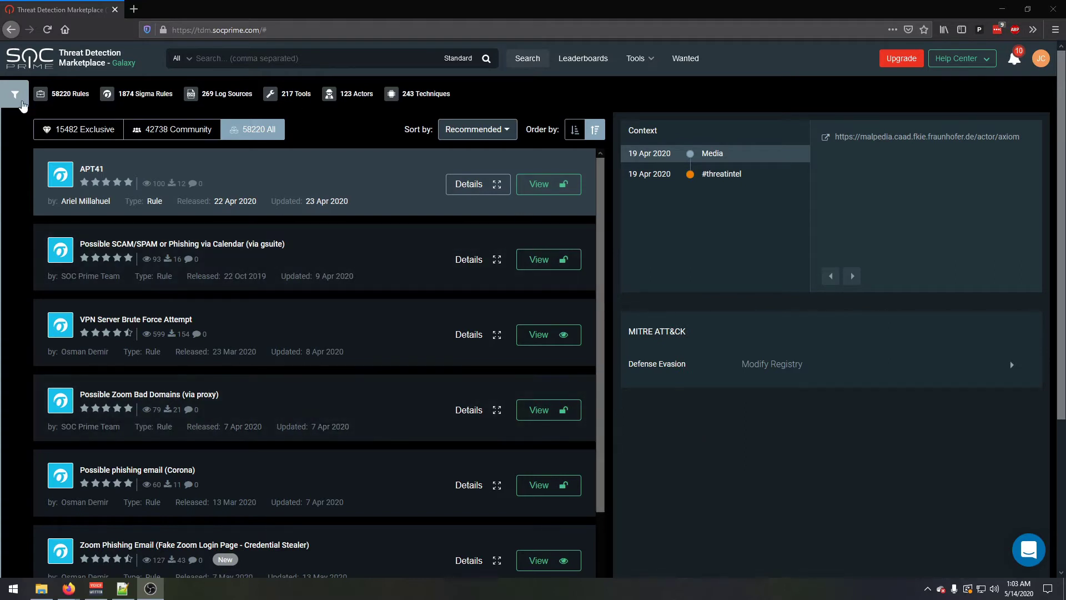
# Try adaptive defense 360 as a Log Sources filter, and remove it from the selection
pyautogui.click(15, 95)
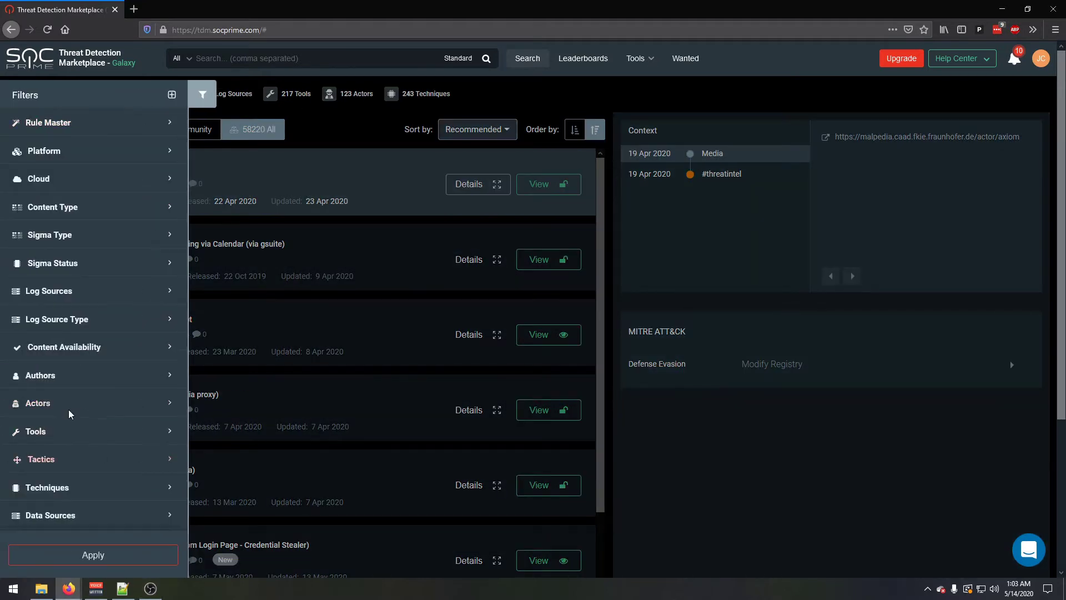
pyautogui.scroll(-1, 84, 333)
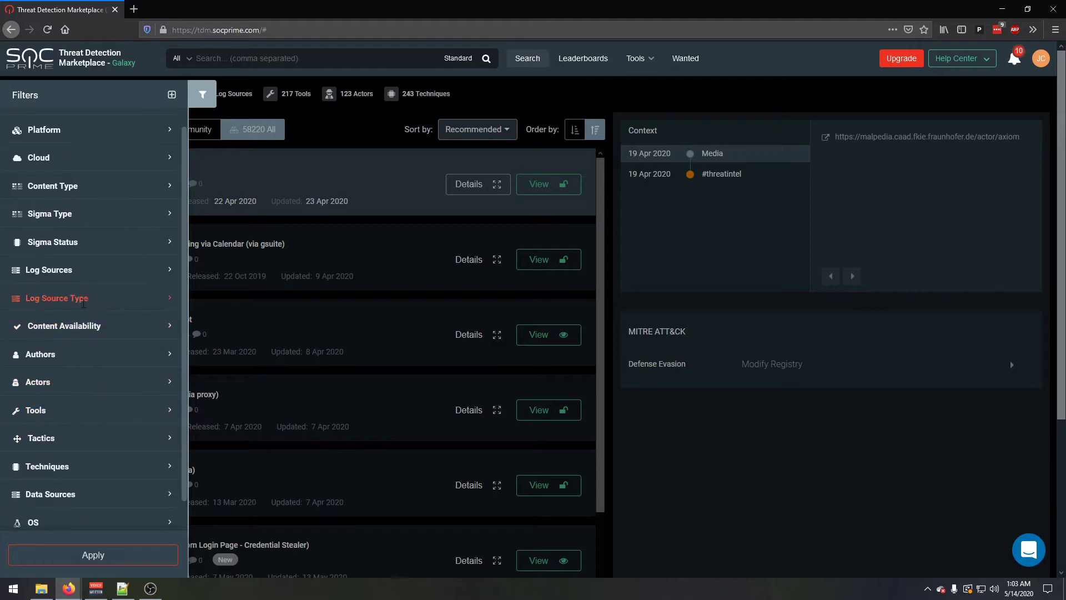
pyautogui.click(79, 272)
pyautogui.scroll(-2, 67, 360)
pyautogui.click(66, 359)
pyautogui.click(83, 303)
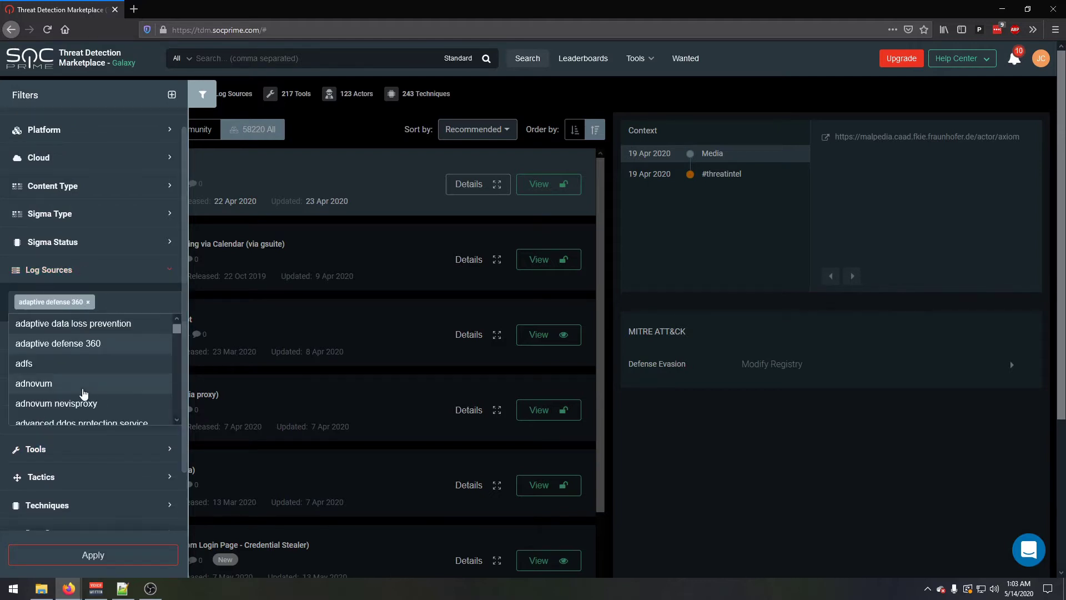
pyautogui.click(83, 402)
pyautogui.click(88, 302)
pyautogui.click(85, 302)
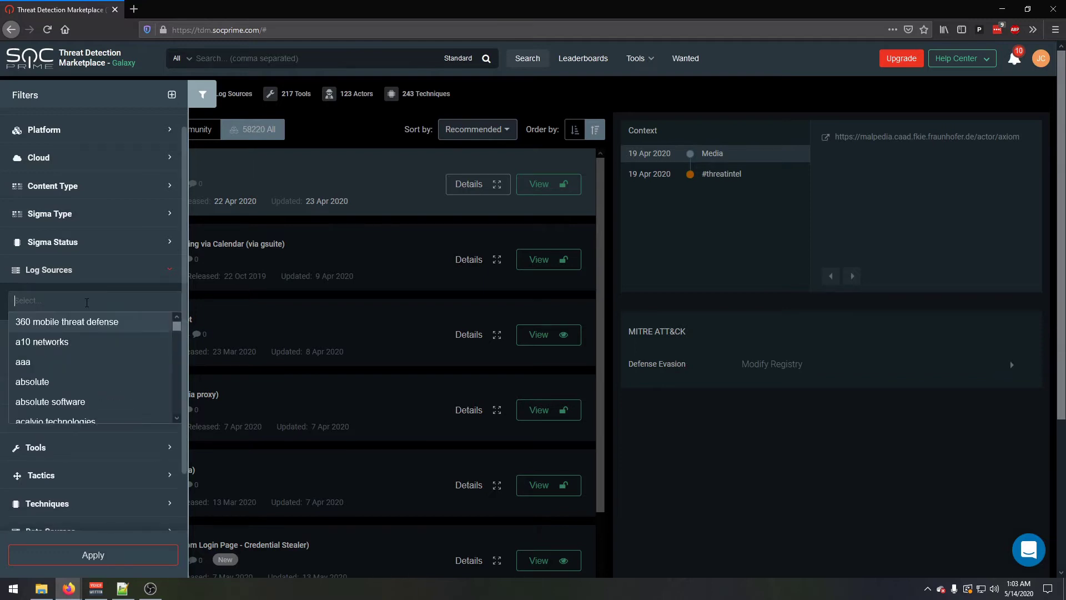
pyautogui.scroll(1, 149, 170)
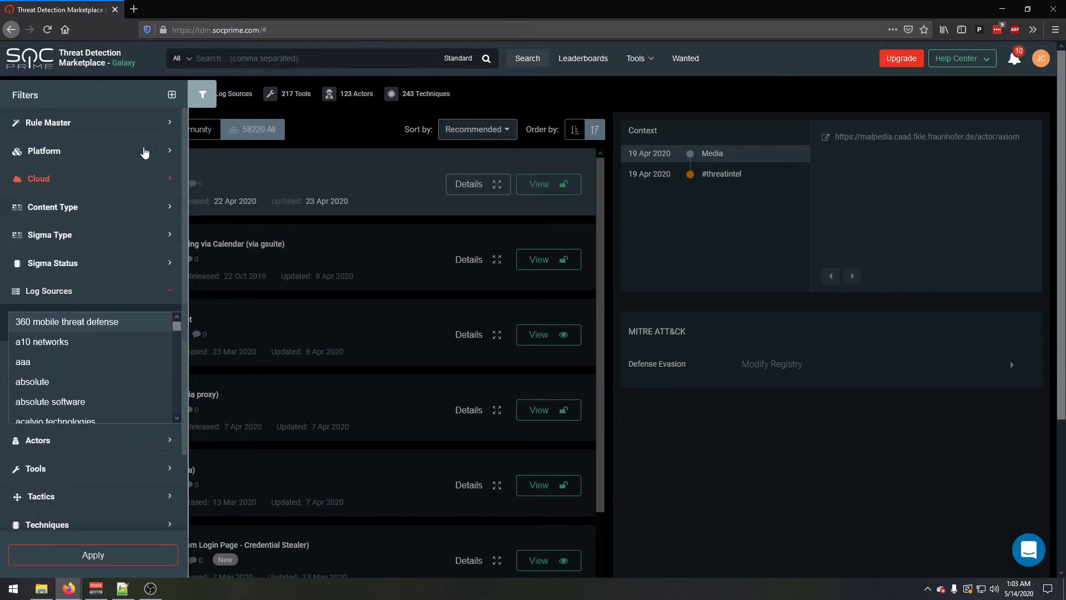
# View the Rule Master profiles available as a search filter, and close the filters
pyautogui.click(172, 129)
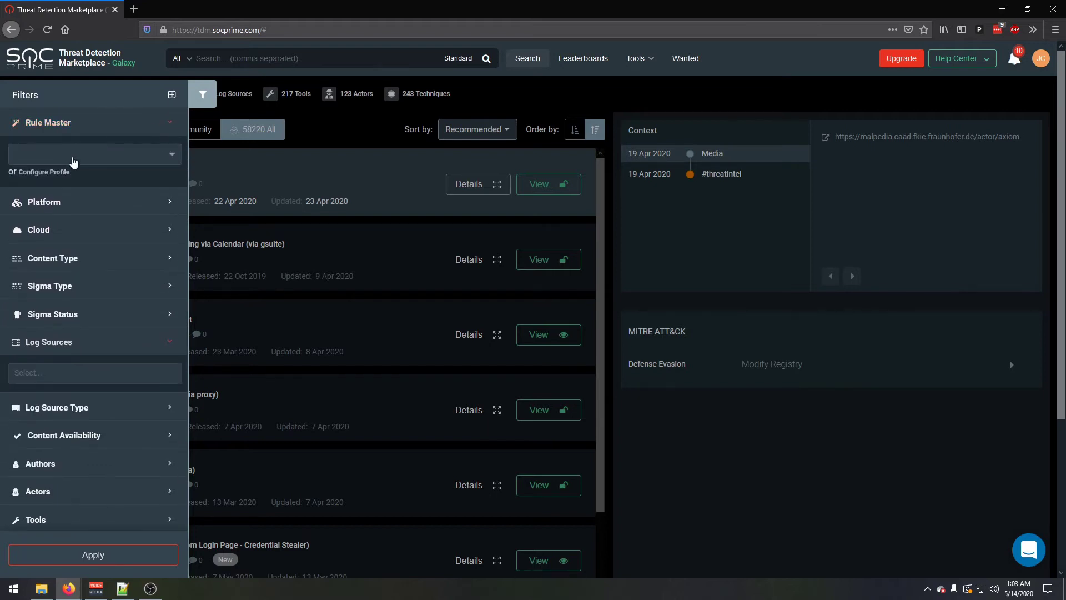
pyautogui.click(75, 160)
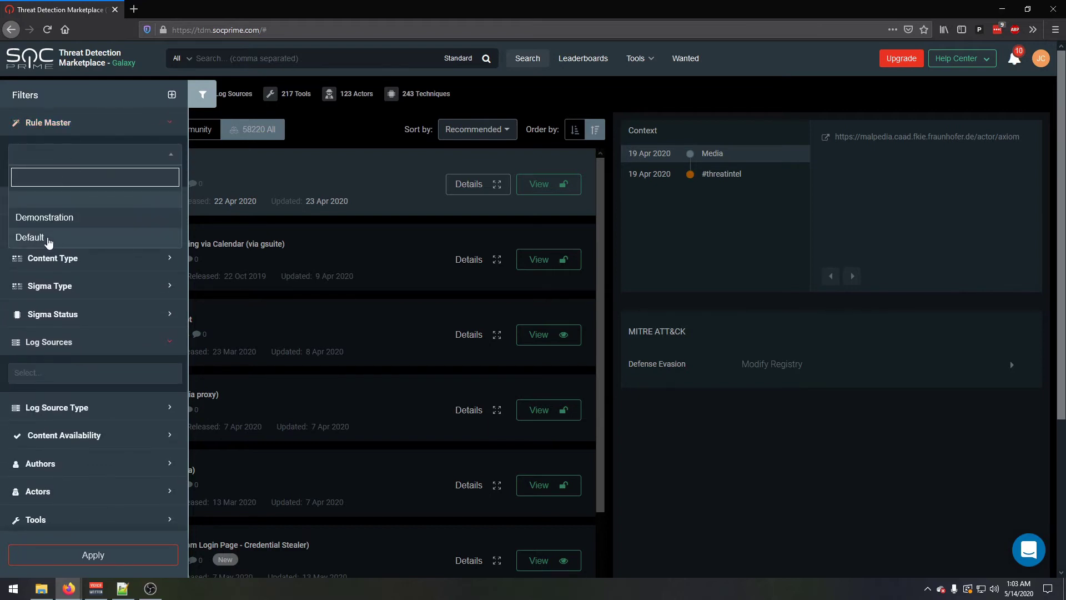
pyautogui.click(79, 117)
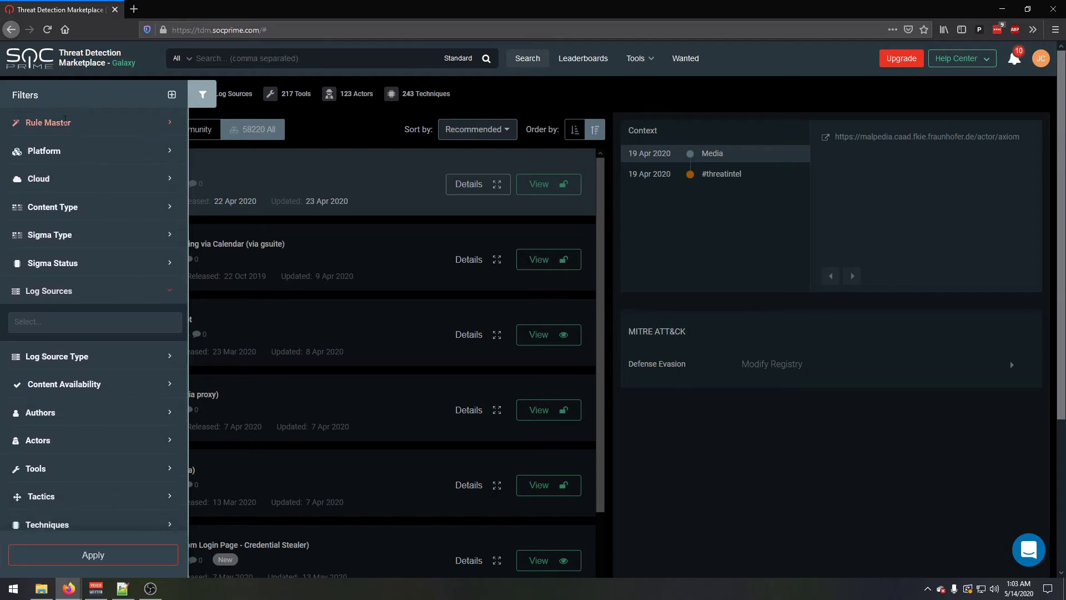
pyautogui.click(202, 94)
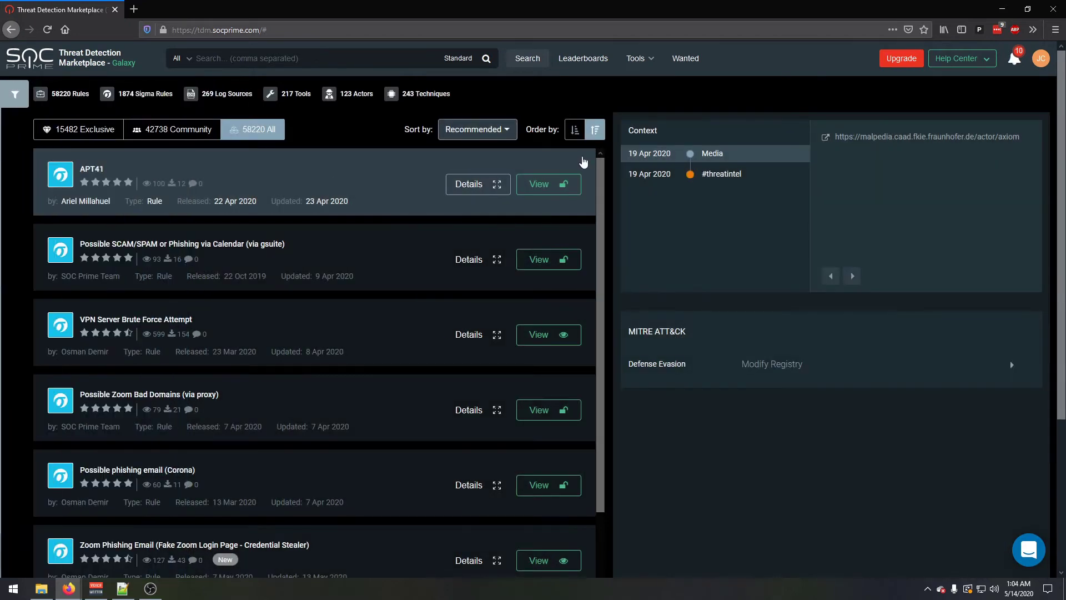
# Open the Rule Master profile configuration from the search filters
pyautogui.click(13, 97)
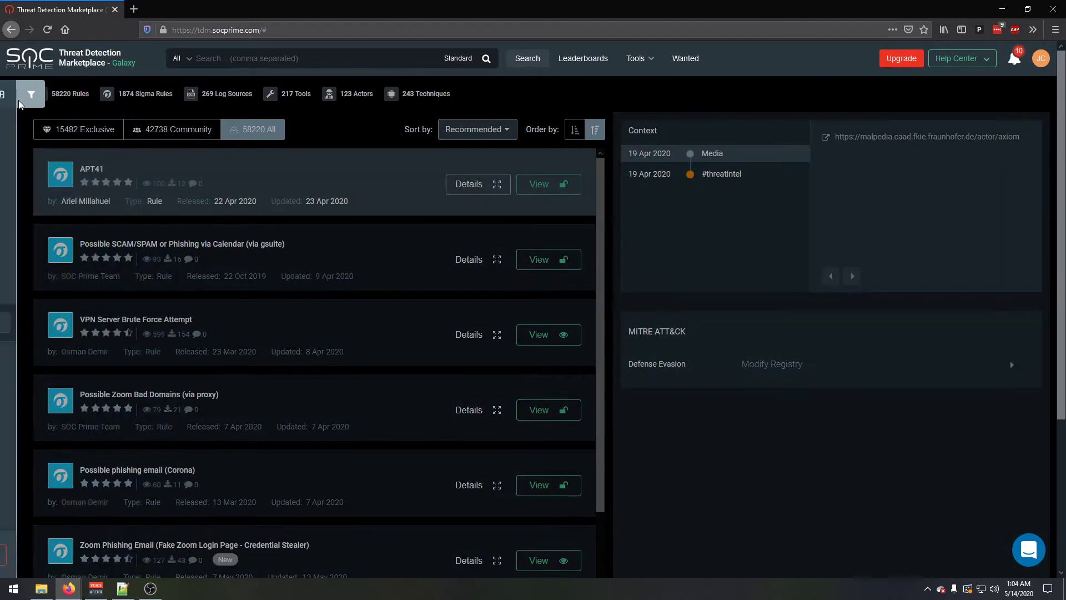
pyautogui.click(107, 130)
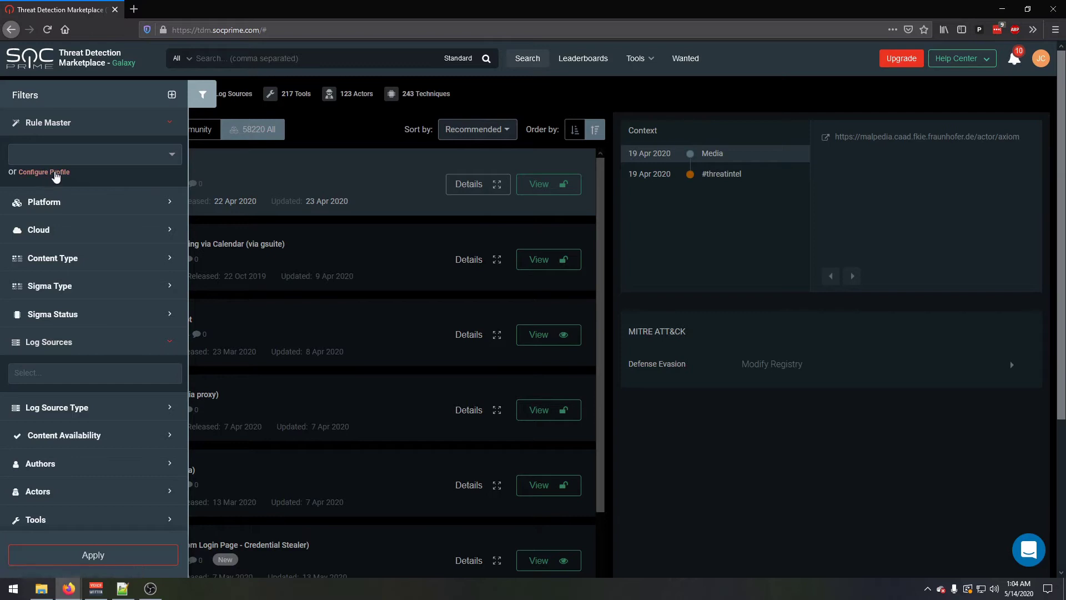
pyautogui.click(1040, 58)
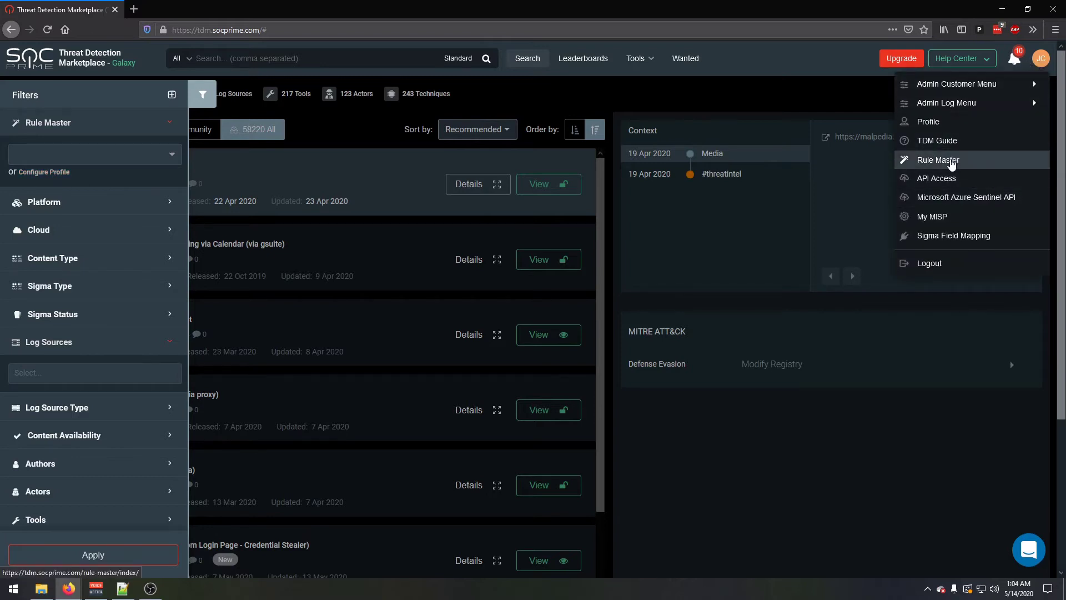
pyautogui.click(47, 175)
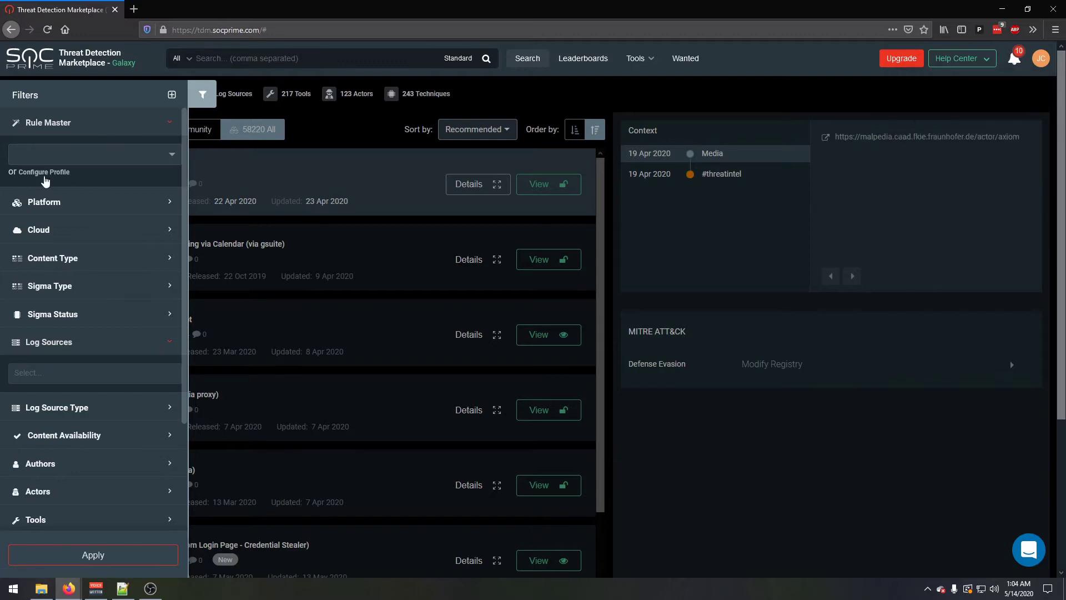
pyautogui.click(47, 175)
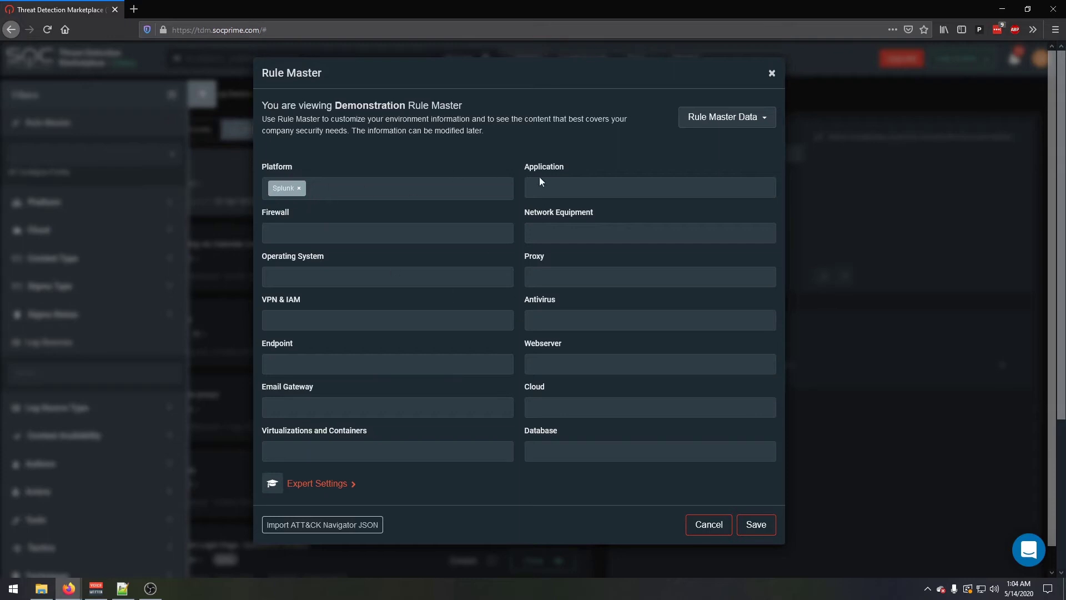
# Switch the Rule Master configuration to the Default profile
pyautogui.click(725, 118)
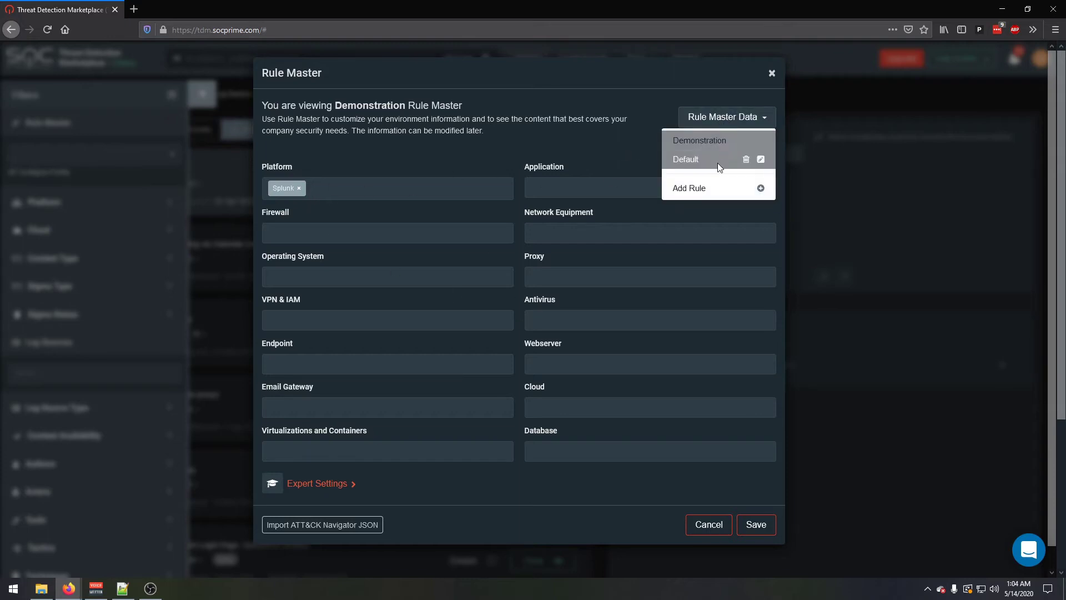
pyautogui.moveTo(701, 171)
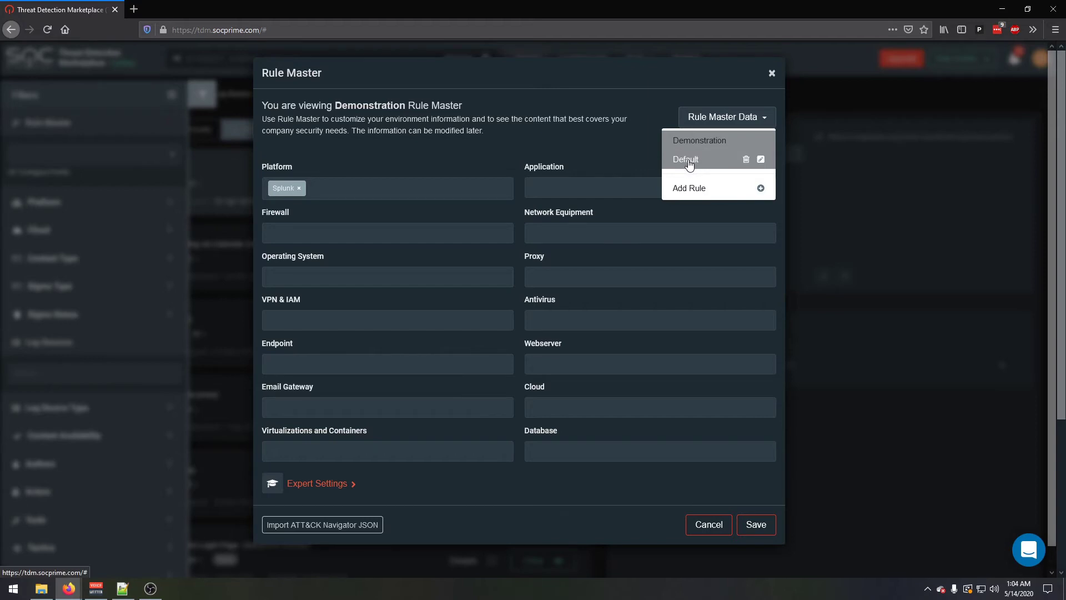
pyautogui.click(687, 162)
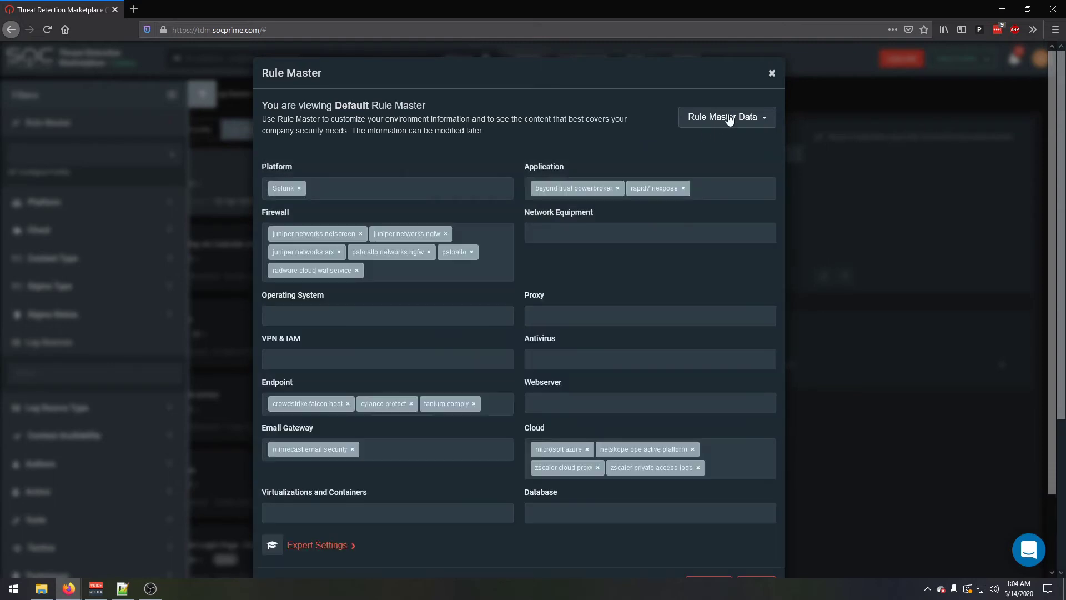
pyautogui.click(728, 118)
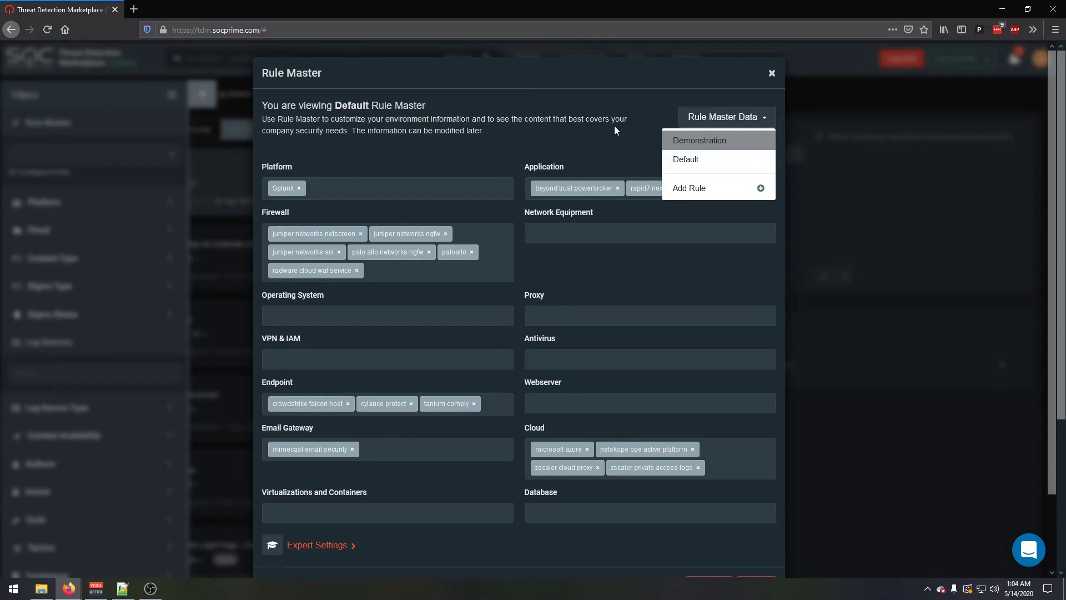
pyautogui.moveTo(721, 127)
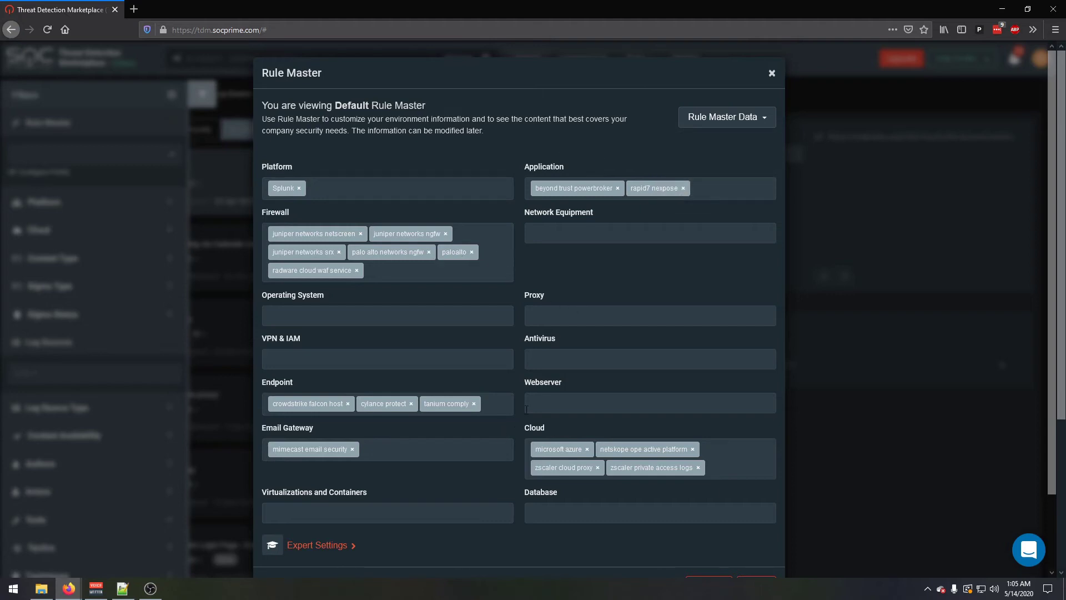
# Review the Default profile's fields and browse the options offered for Platform and Application
pyautogui.scroll(-3, 536, 395)
pyautogui.scroll(2, 467, 410)
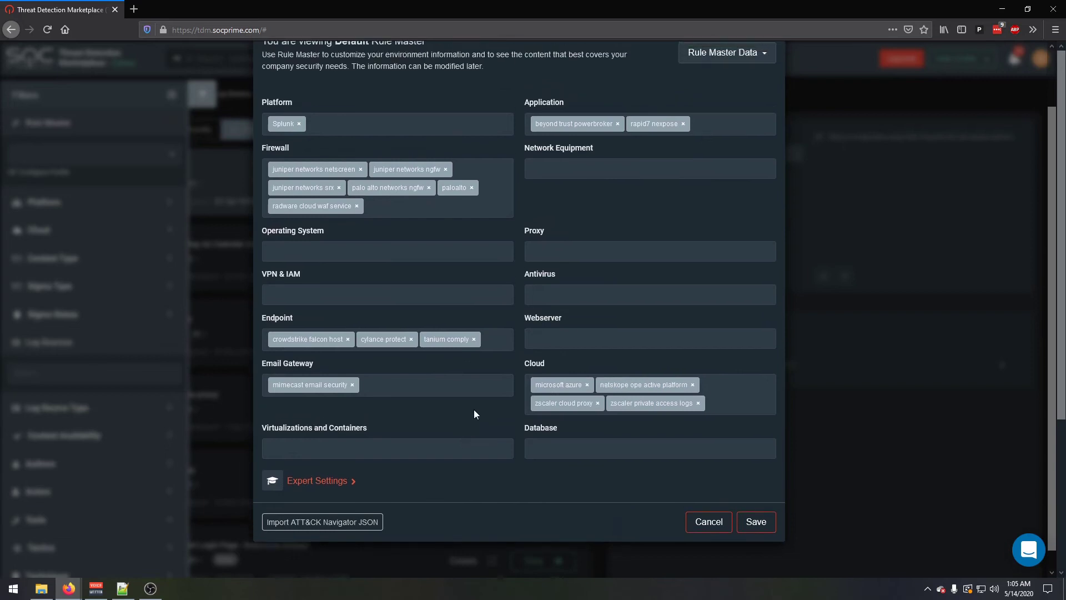
pyautogui.click(419, 152)
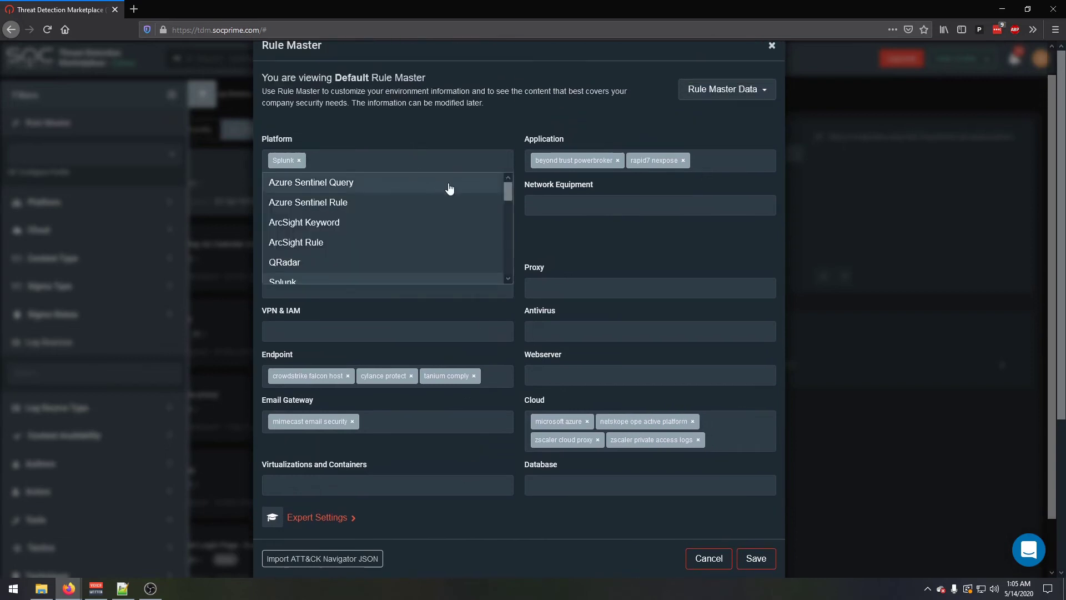
pyautogui.scroll(-1, 449, 213)
pyautogui.scroll(-8, 389, 234)
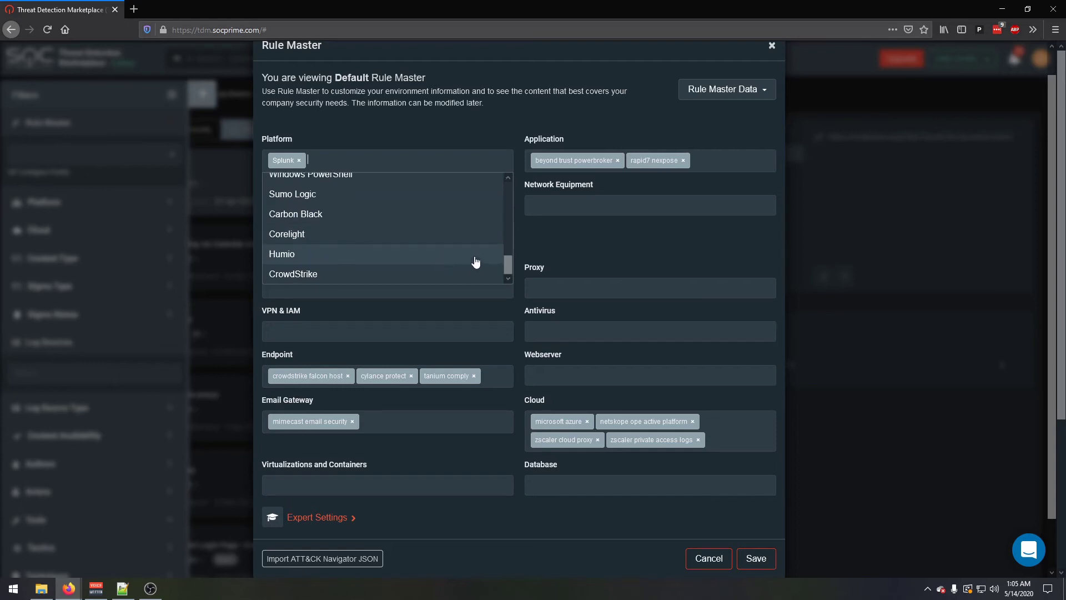
pyautogui.scroll(9, 469, 257)
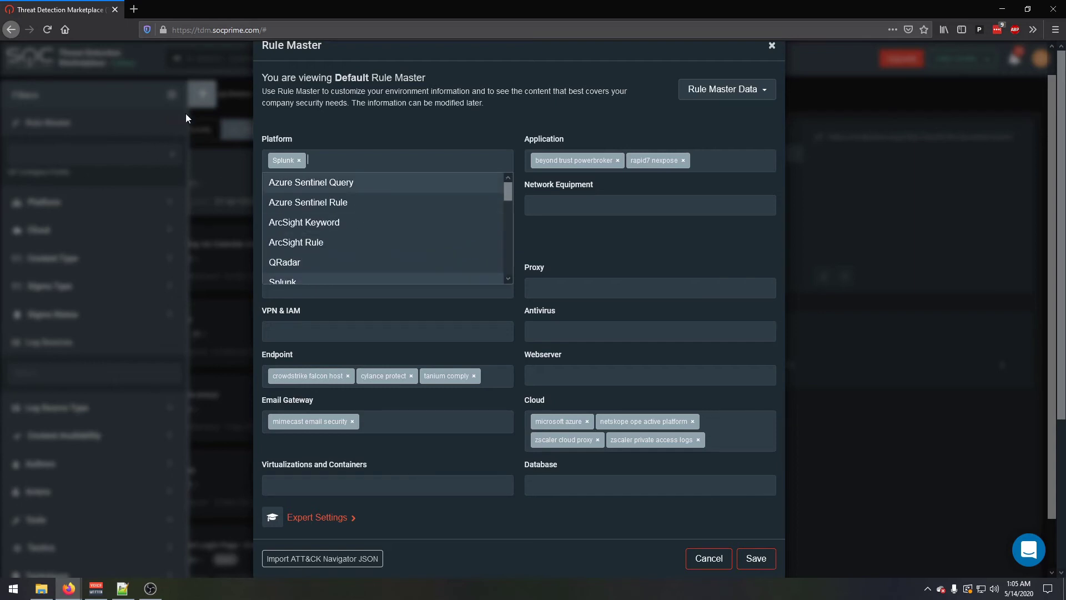
pyautogui.click(608, 217)
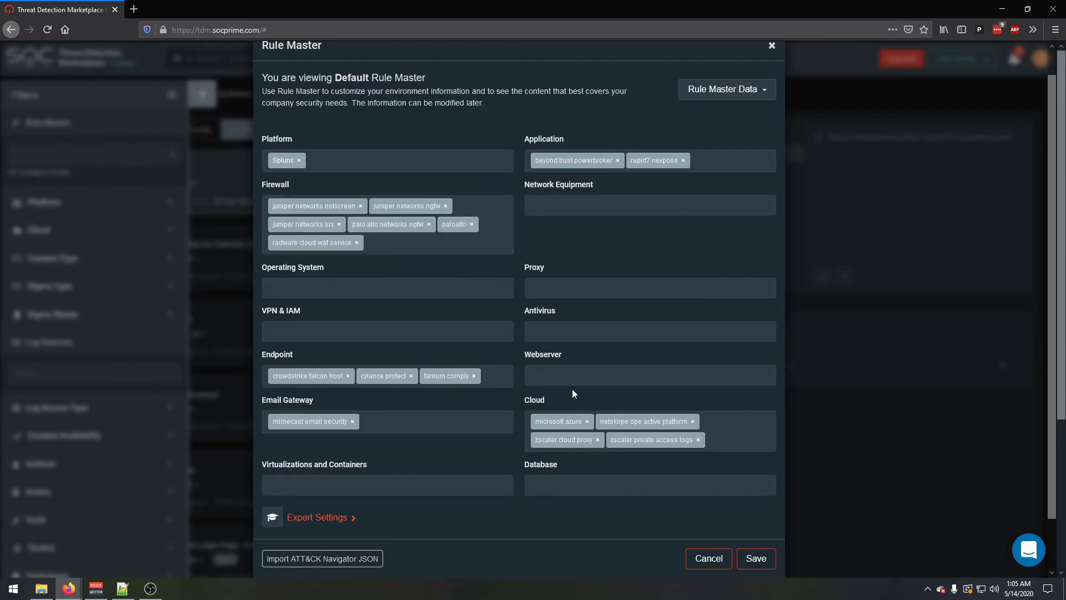
pyautogui.click(722, 161)
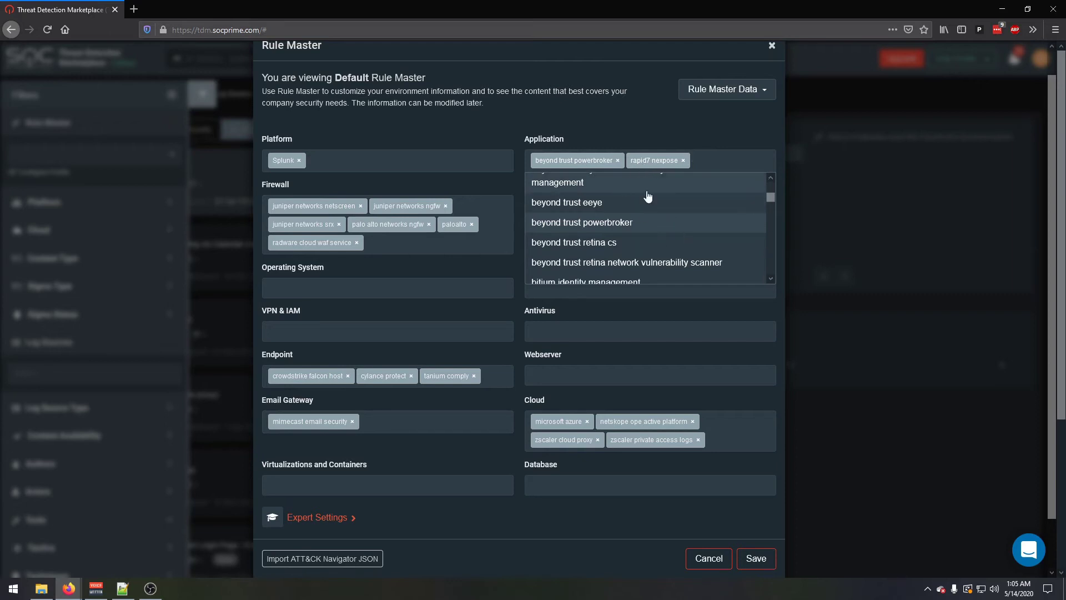
pyautogui.scroll(-3, 670, 228)
pyautogui.click(726, 157)
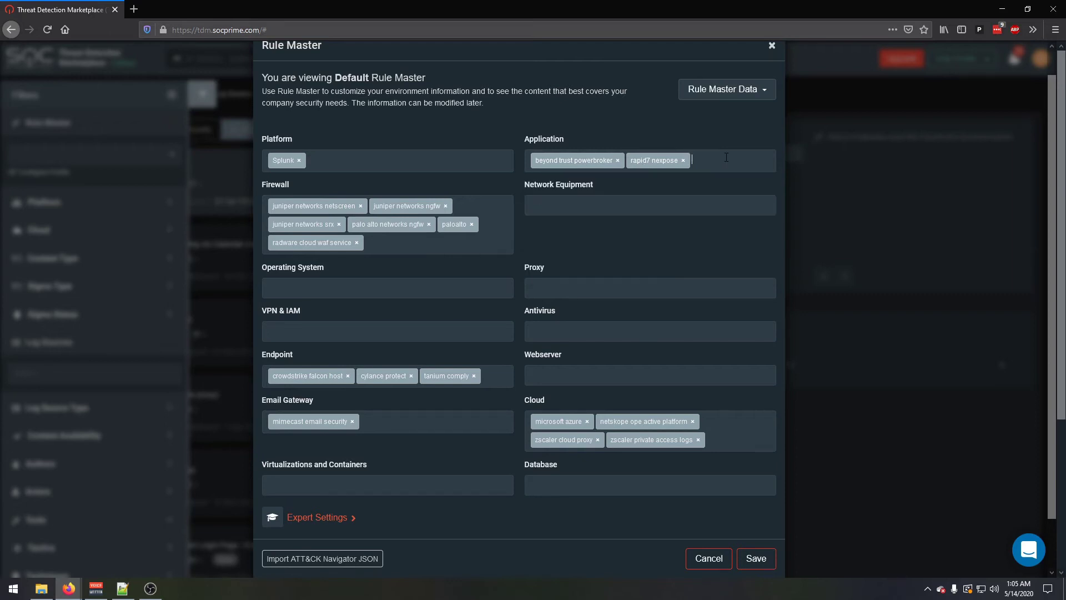
# Expand the Expert Settings of the Default Rule Master profile
pyautogui.click(340, 517)
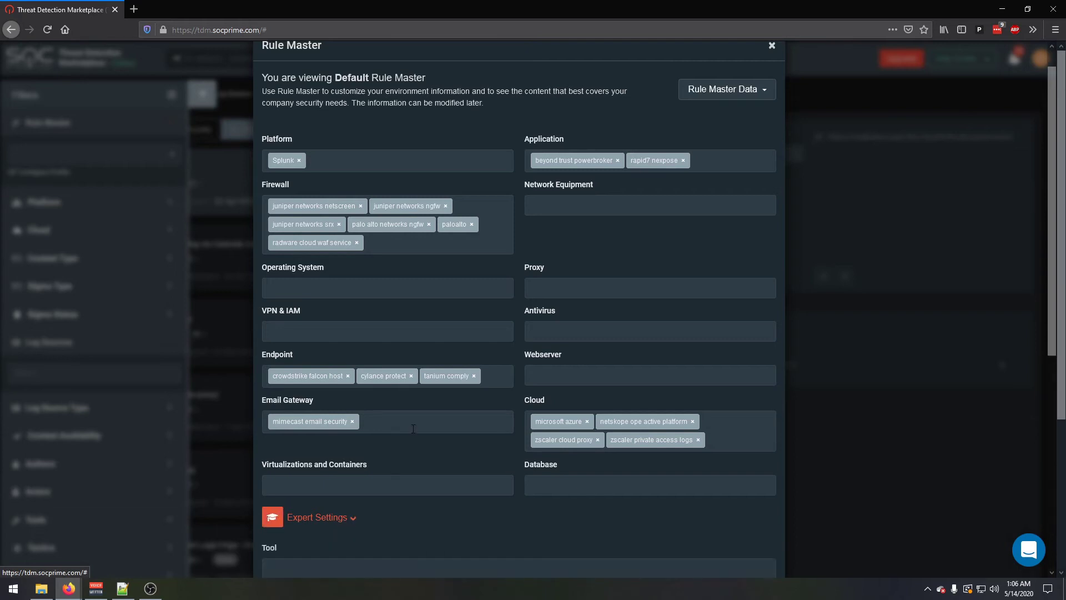
pyautogui.scroll(-7, 407, 443)
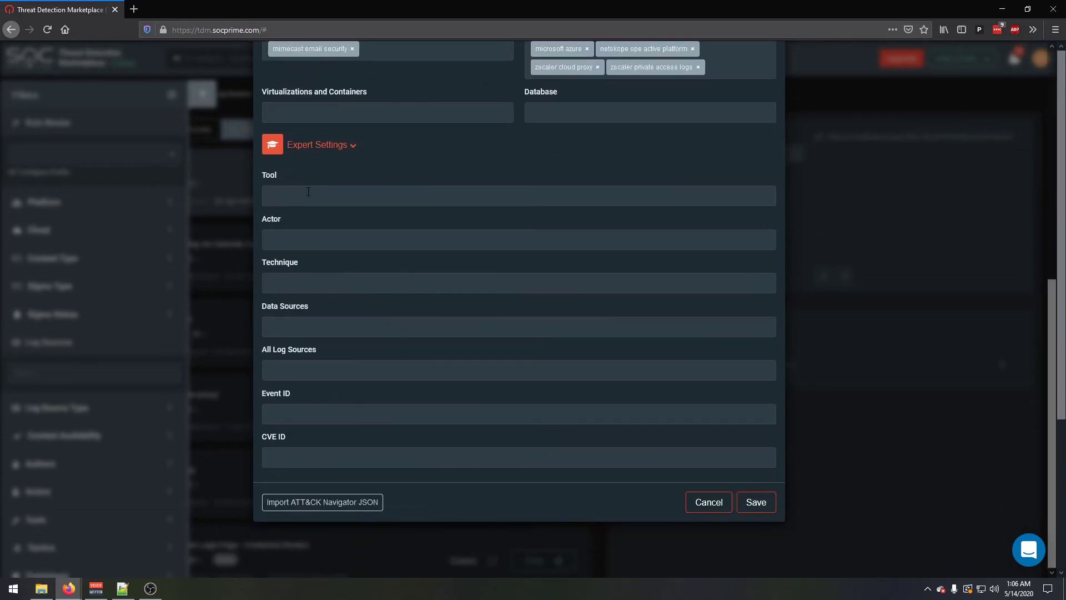
pyautogui.click(348, 168)
# Check the All Log Sources options in Expert Settings against the Default profile's product category fields
pyautogui.click(309, 365)
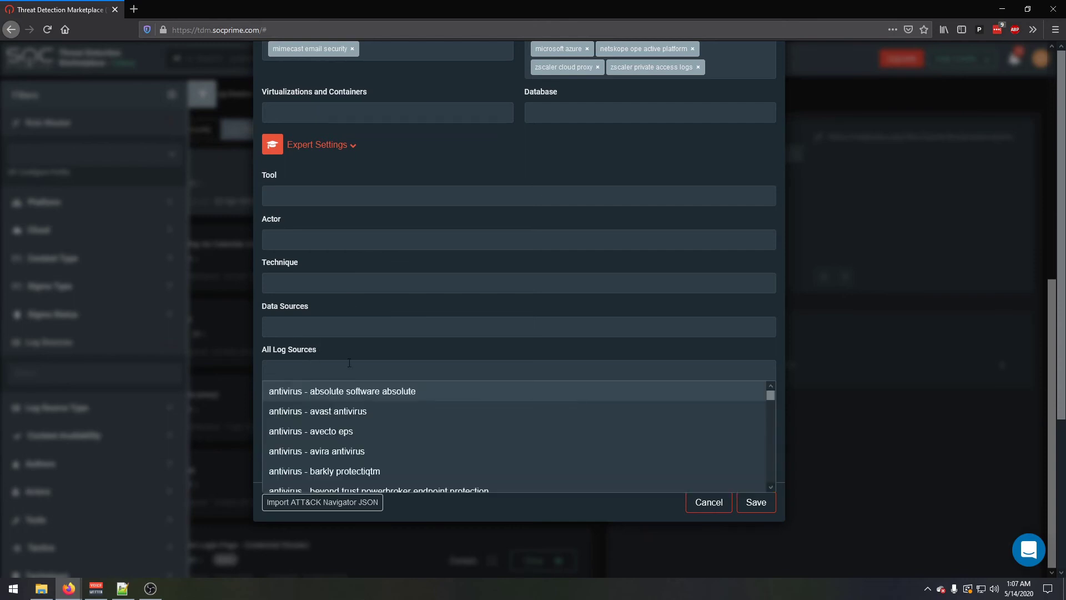
pyautogui.click(504, 171)
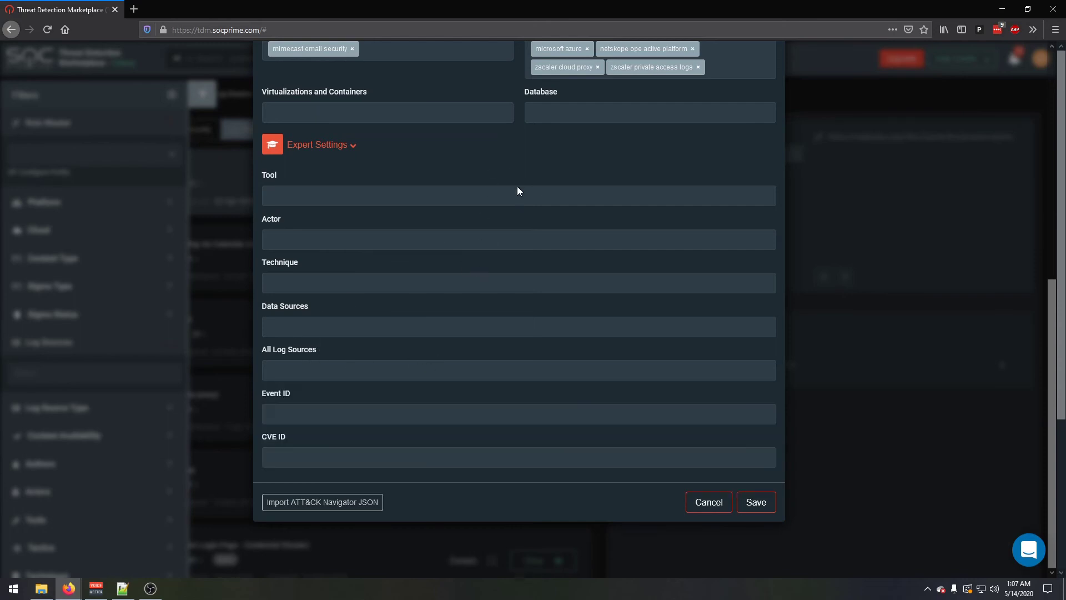
pyautogui.scroll(6, 504, 171)
pyautogui.scroll(-6, 498, 305)
pyautogui.click(305, 370)
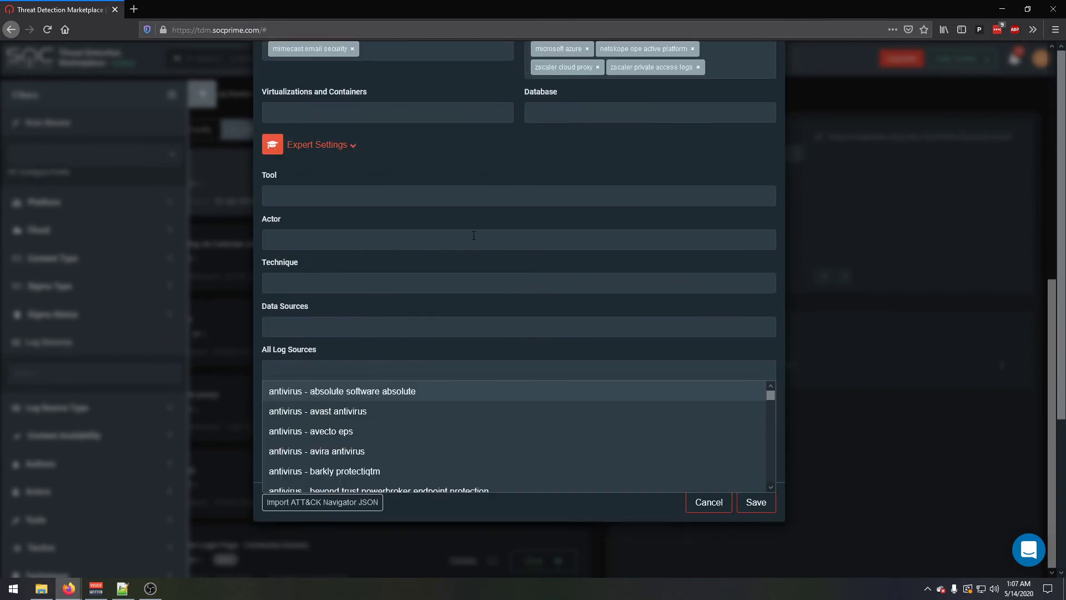
pyautogui.click(527, 145)
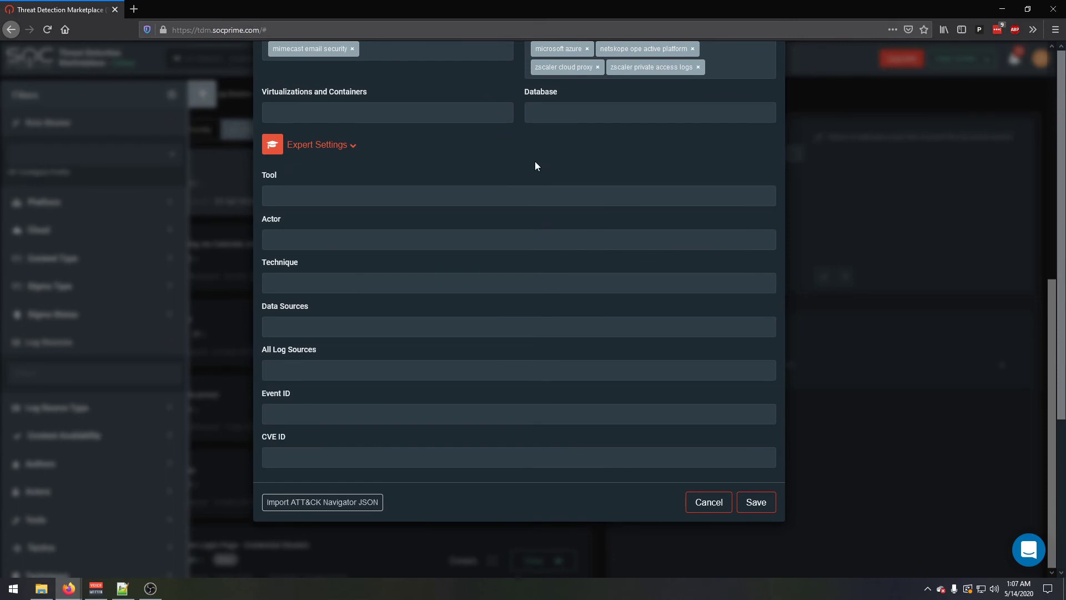
pyautogui.scroll(3, 388, 139)
pyautogui.scroll(-3, 328, 461)
# Browse through the antivirus entries offered in the All Log Sources list, leaving the field empty
pyautogui.click(312, 369)
pyautogui.scroll(-2, 408, 430)
pyautogui.scroll(-2, 407, 439)
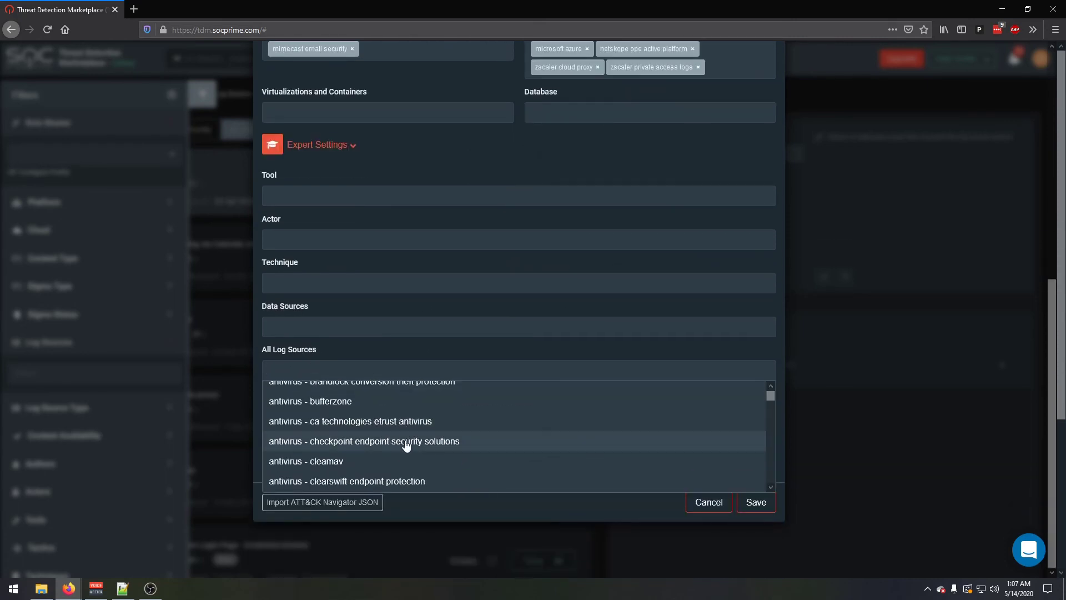
pyautogui.scroll(-2, 405, 444)
pyautogui.scroll(-5, 392, 413)
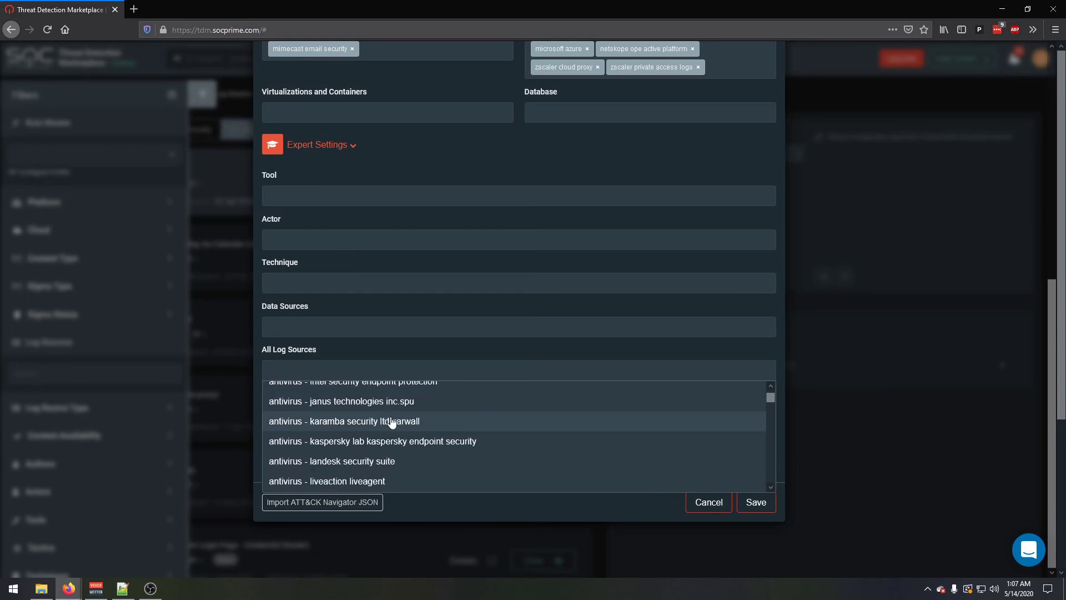
pyautogui.scroll(-3, 389, 426)
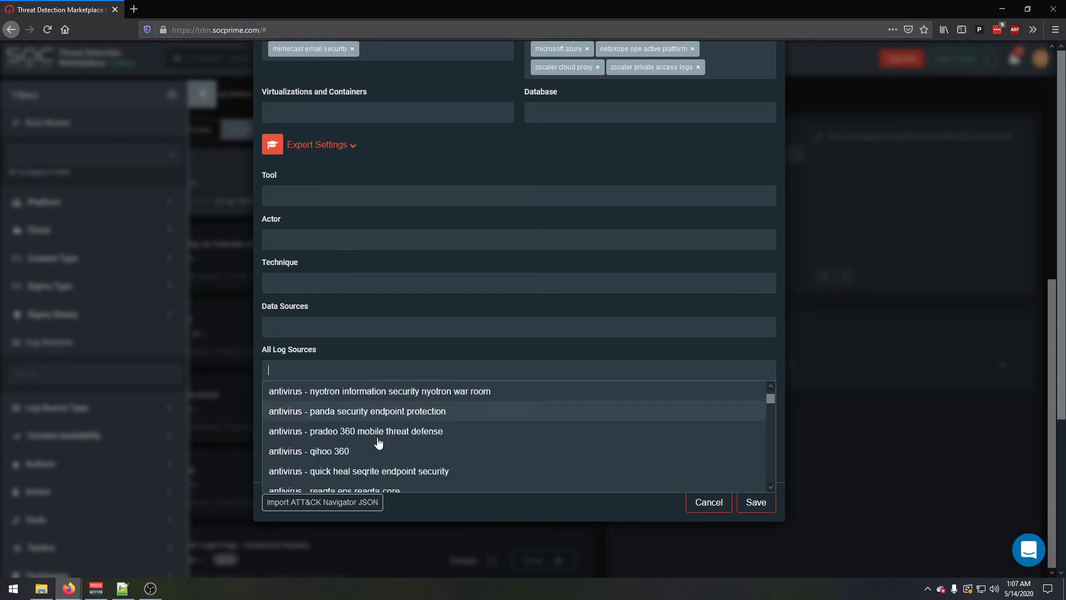
pyautogui.click(406, 363)
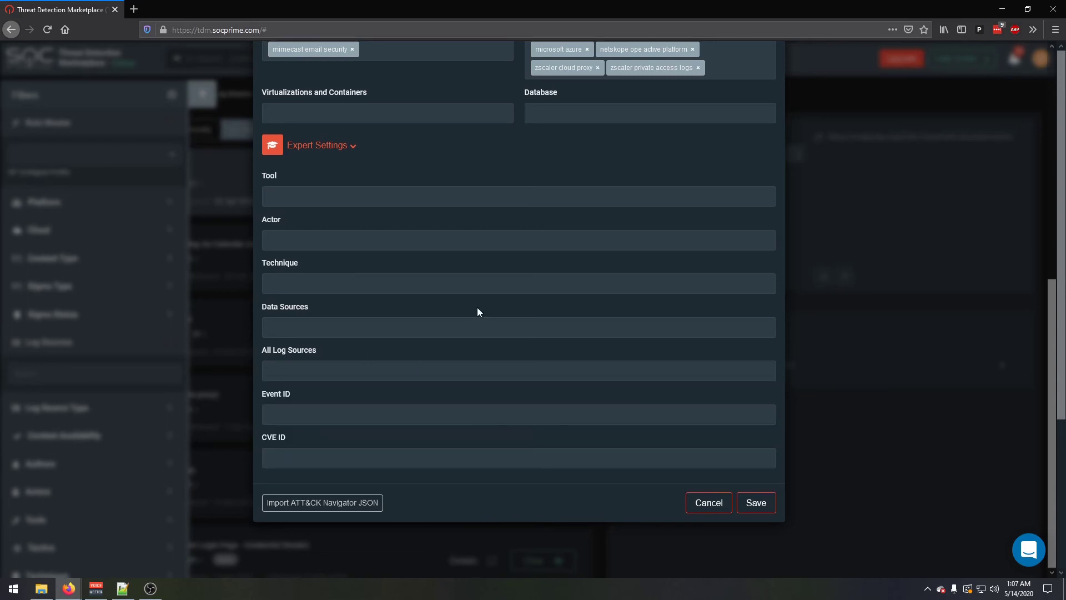
# Review the Default profile's fields again and browse the options offered for Event ID, CVE ID and Technique
pyautogui.scroll(6, 468, 292)
pyautogui.scroll(-6, 468, 312)
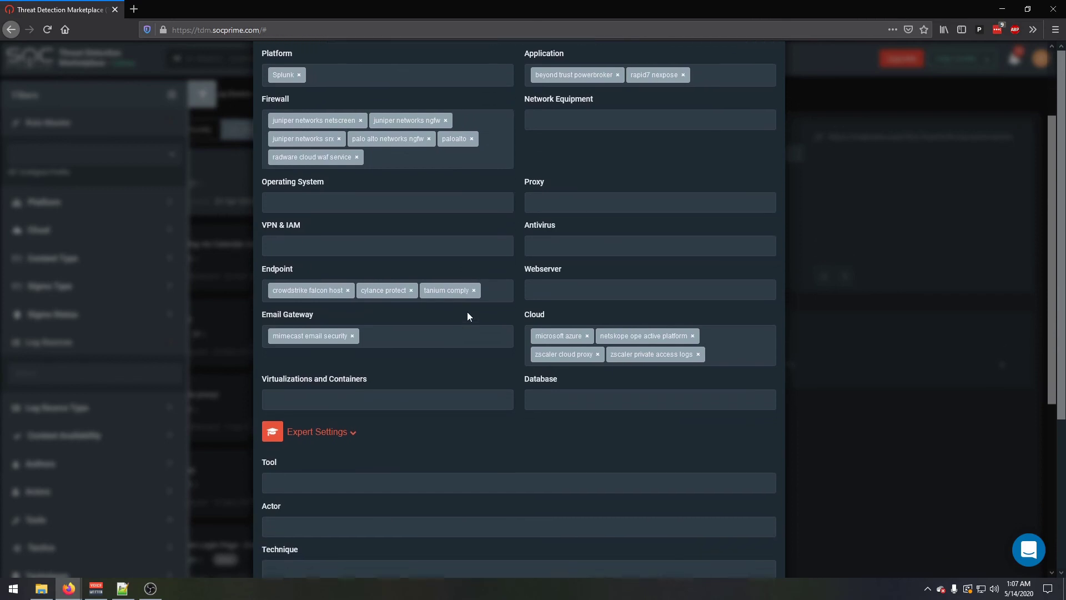
pyautogui.scroll(7, 667, 339)
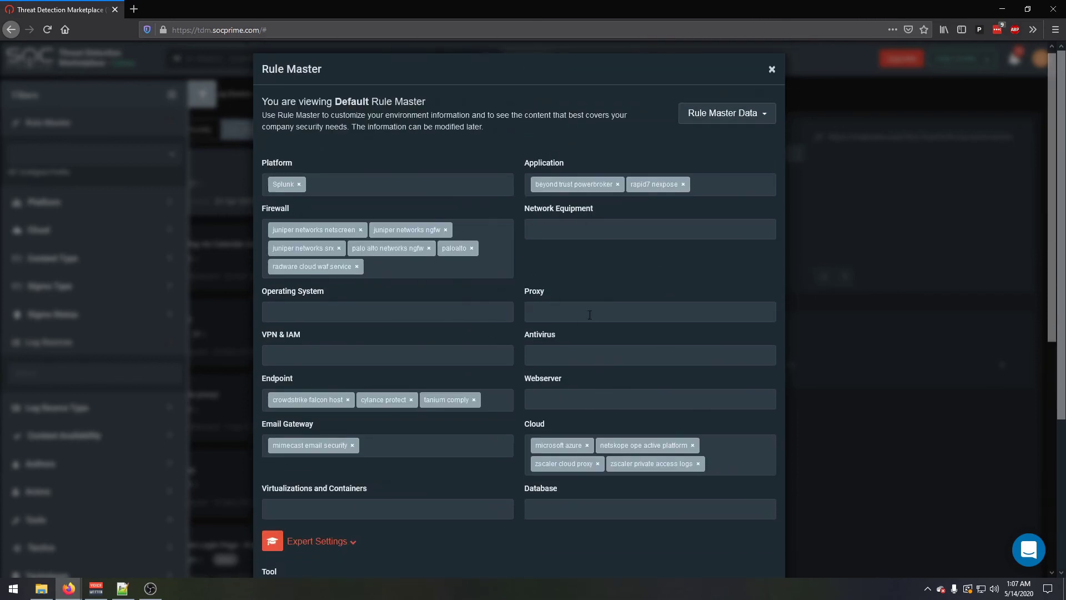
pyautogui.scroll(-6, 590, 314)
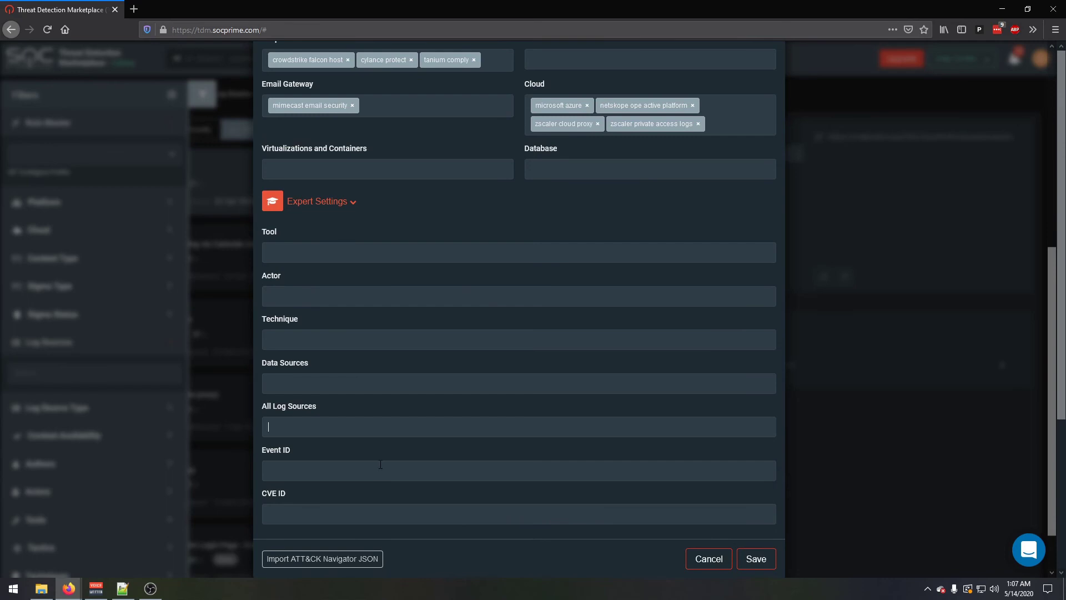
pyautogui.click(387, 467)
pyautogui.scroll(-15, 426, 409)
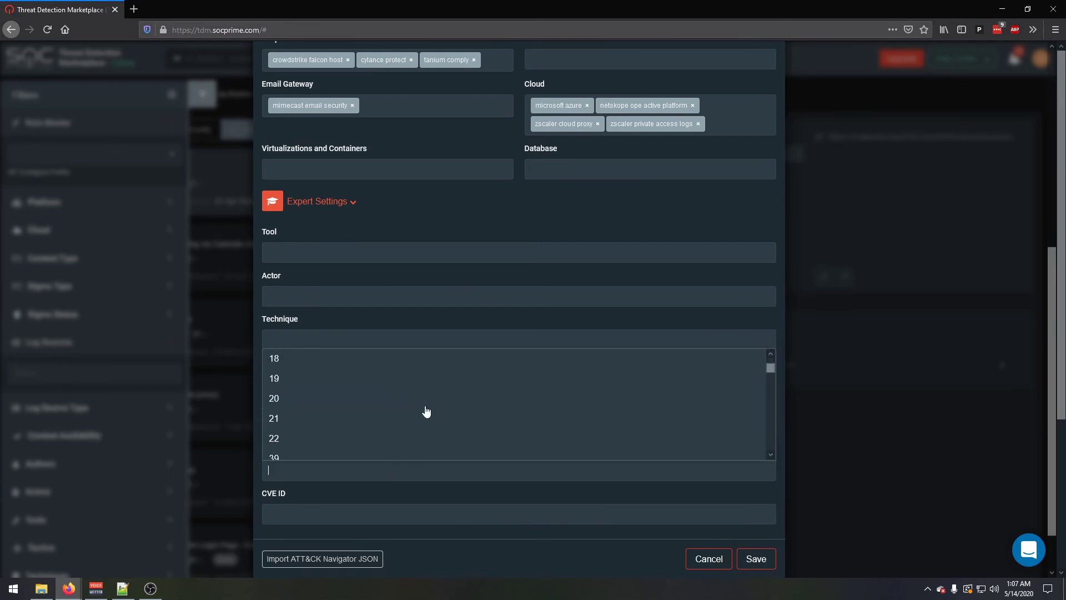
pyautogui.moveTo(770, 376); pyautogui.dragTo(775, 468)
pyautogui.click(389, 513)
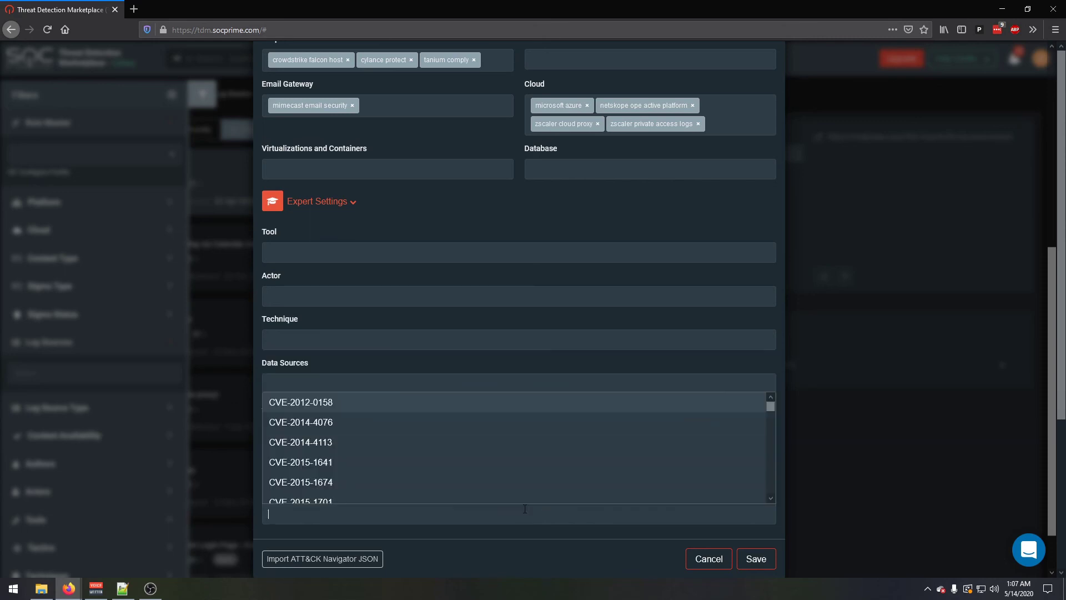
pyautogui.click(729, 339)
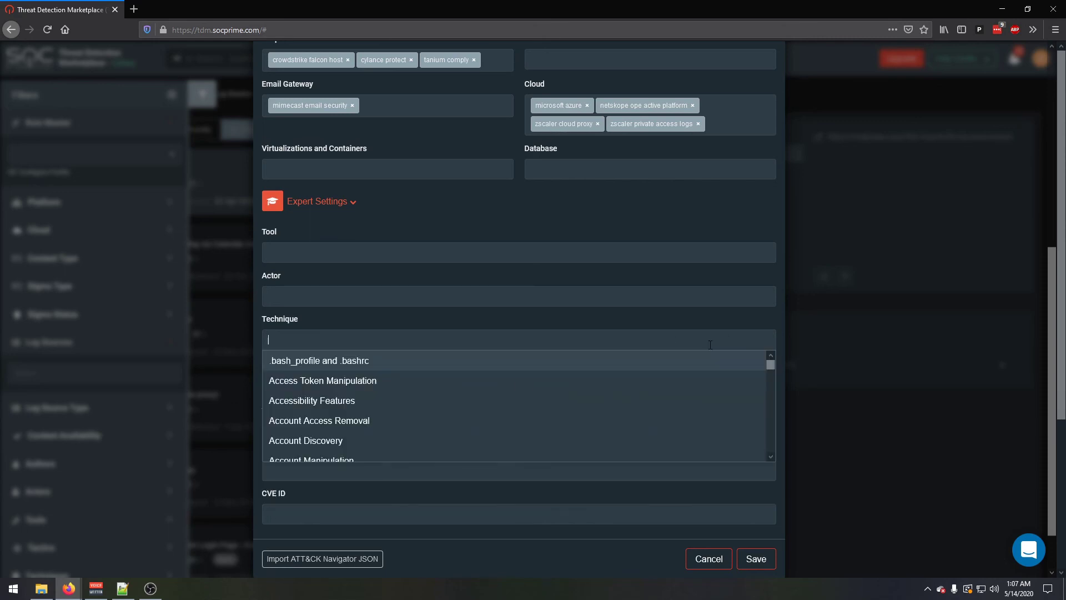
pyautogui.click(754, 320)
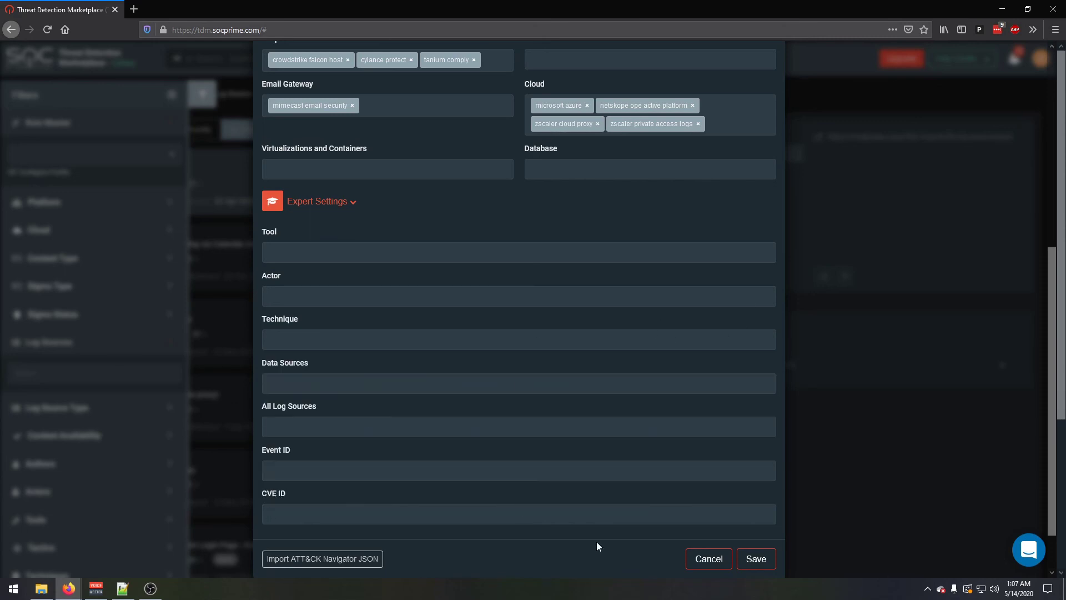
# Close the Rule Master configuration and filter the marketplace content by the Default Rule Master profile
pyautogui.scroll(6, 638, 418)
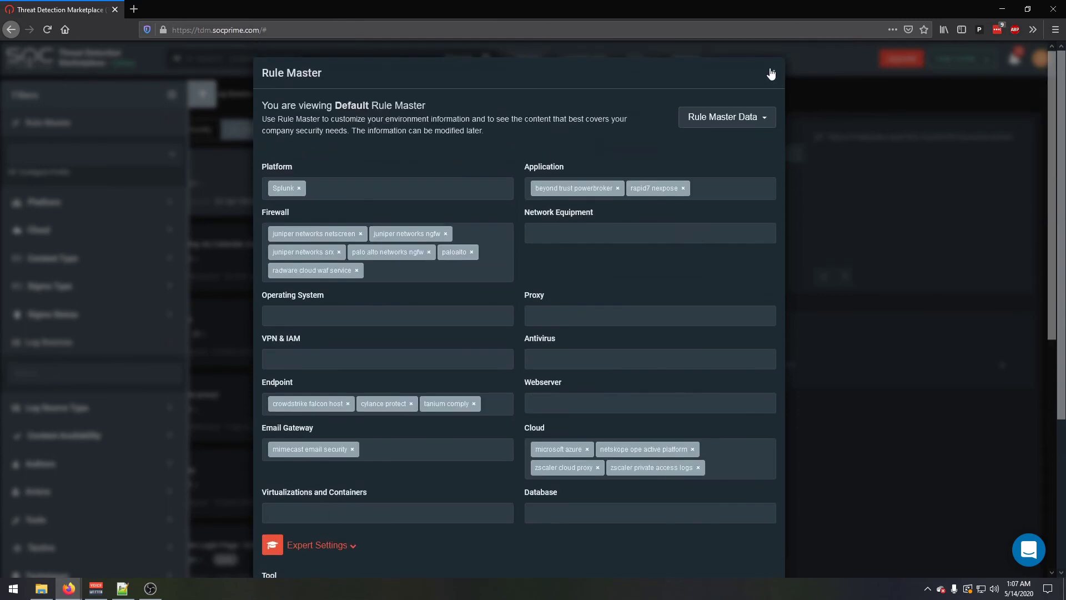
pyautogui.click(771, 74)
pyautogui.click(153, 156)
pyautogui.click(67, 240)
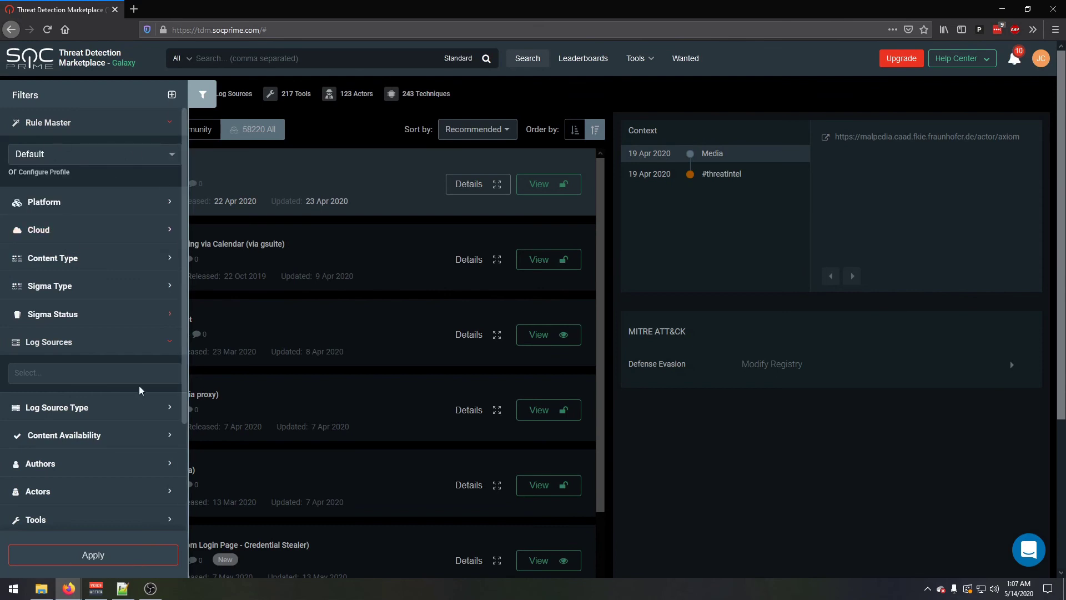
pyautogui.scroll(-5, 88, 292)
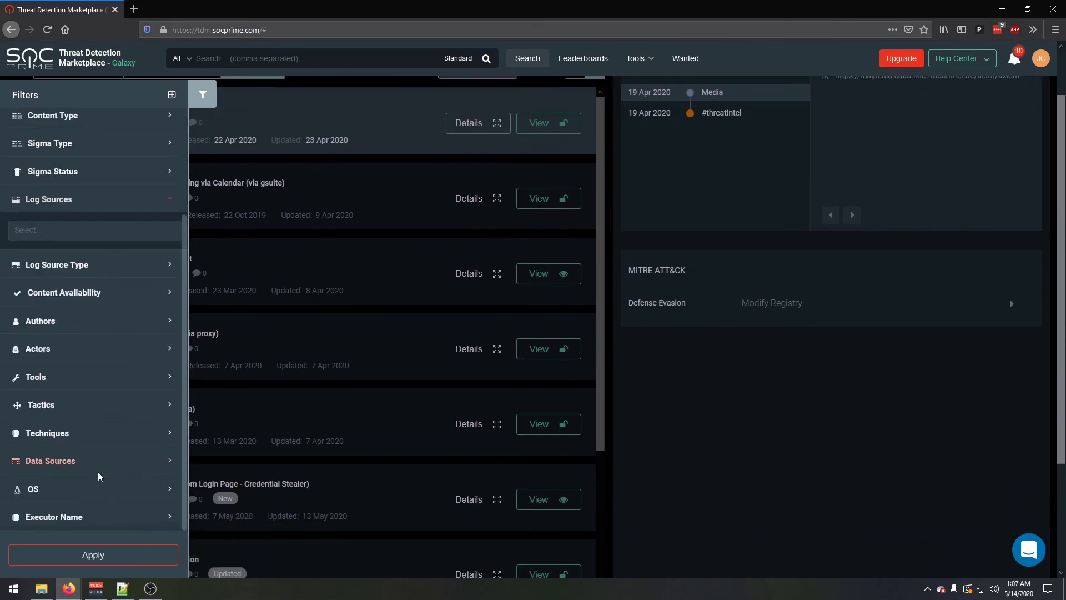
pyautogui.click(131, 555)
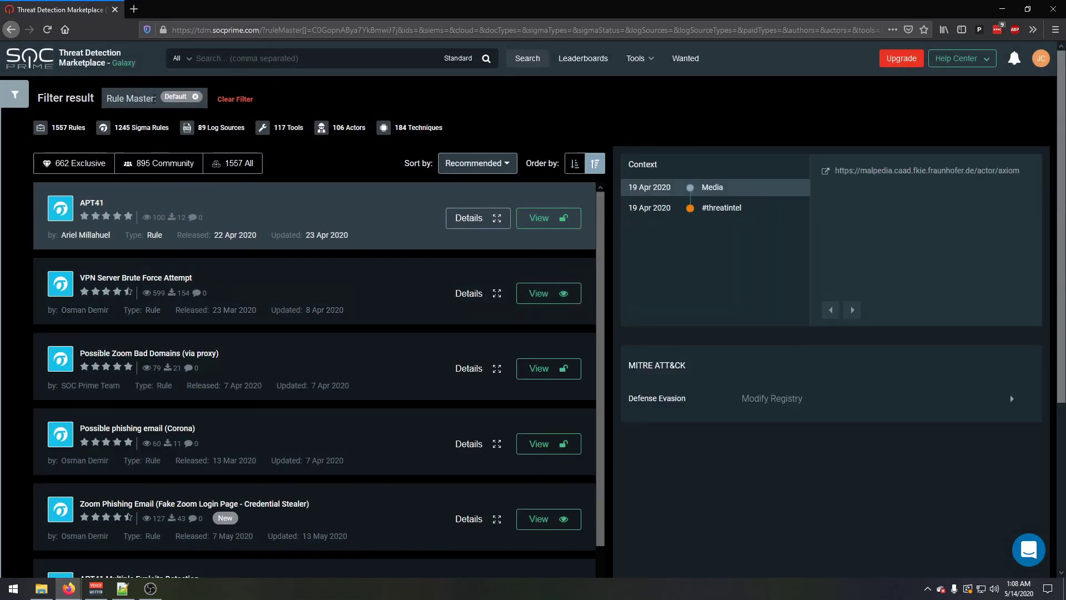
# Examine the filter result summary and the list of rules matching the Default Rule Master profile
pyautogui.moveTo(364, 110); pyautogui.dragTo(33, 102)
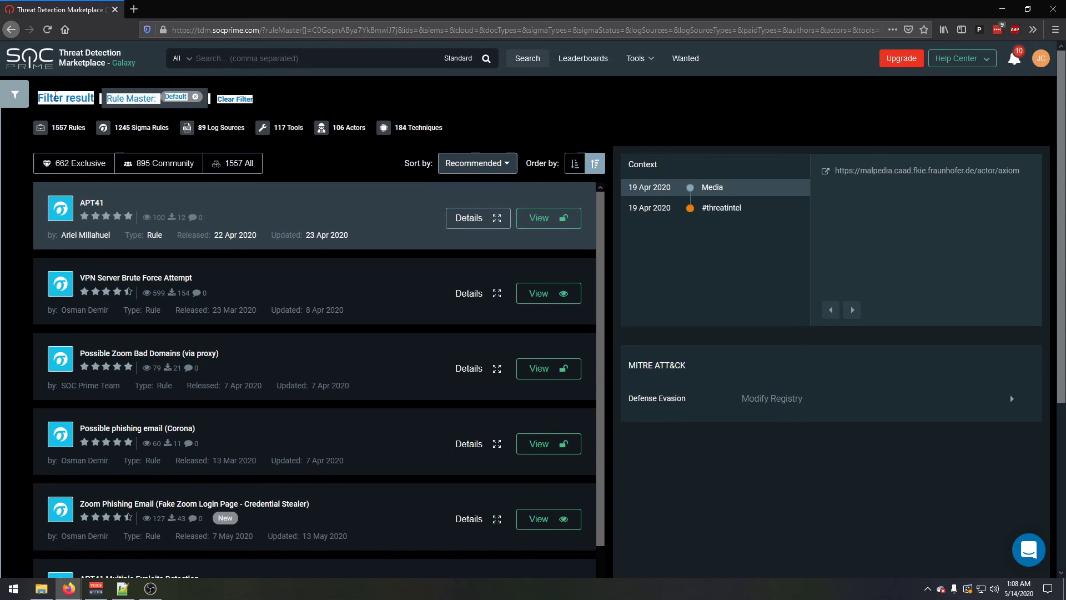
pyautogui.click(55, 96)
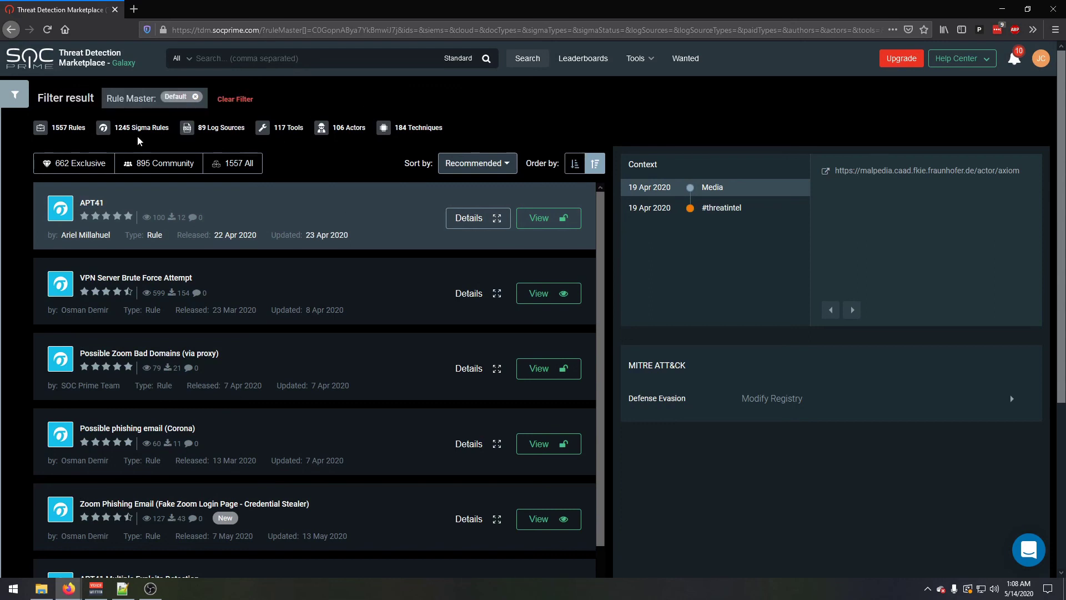
pyautogui.scroll(-2, 348, 215)
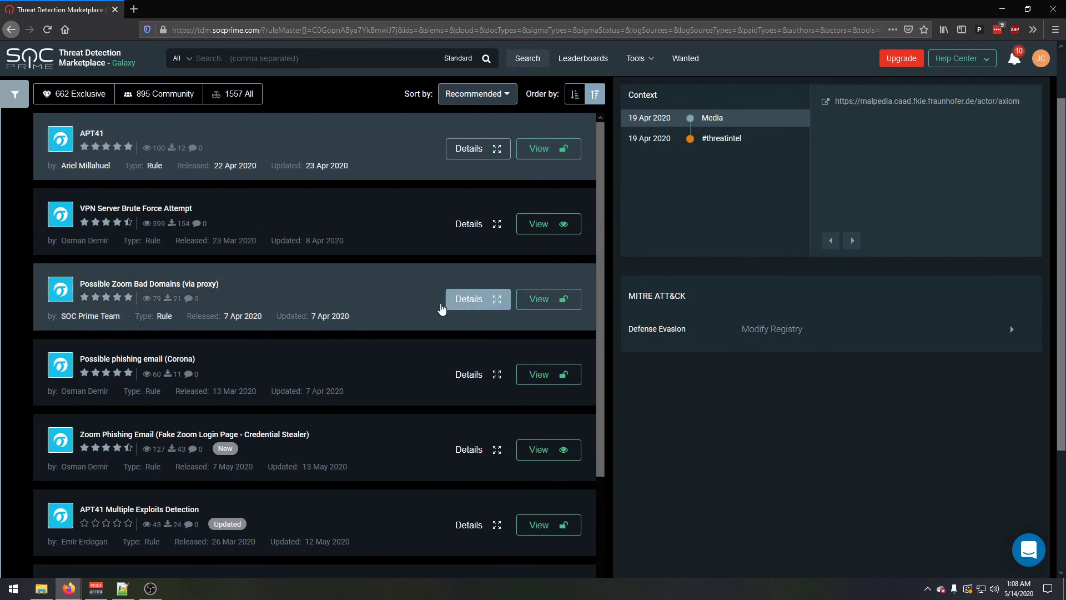
pyautogui.scroll(2, 466, 312)
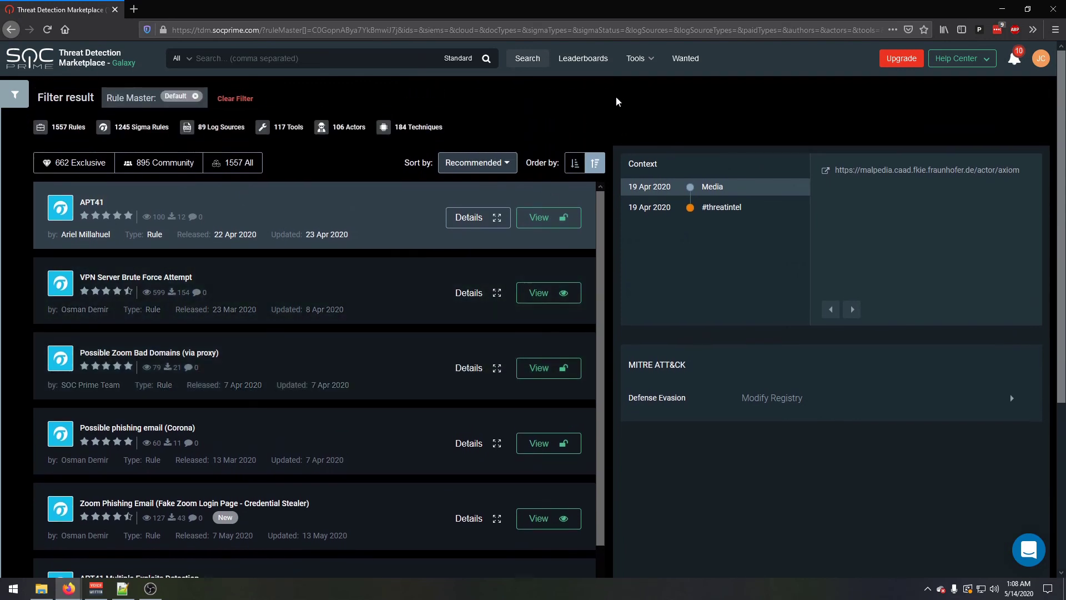
pyautogui.scroll(-4, 643, 349)
pyautogui.scroll(4, 676, 411)
pyautogui.scroll(-3, 497, 357)
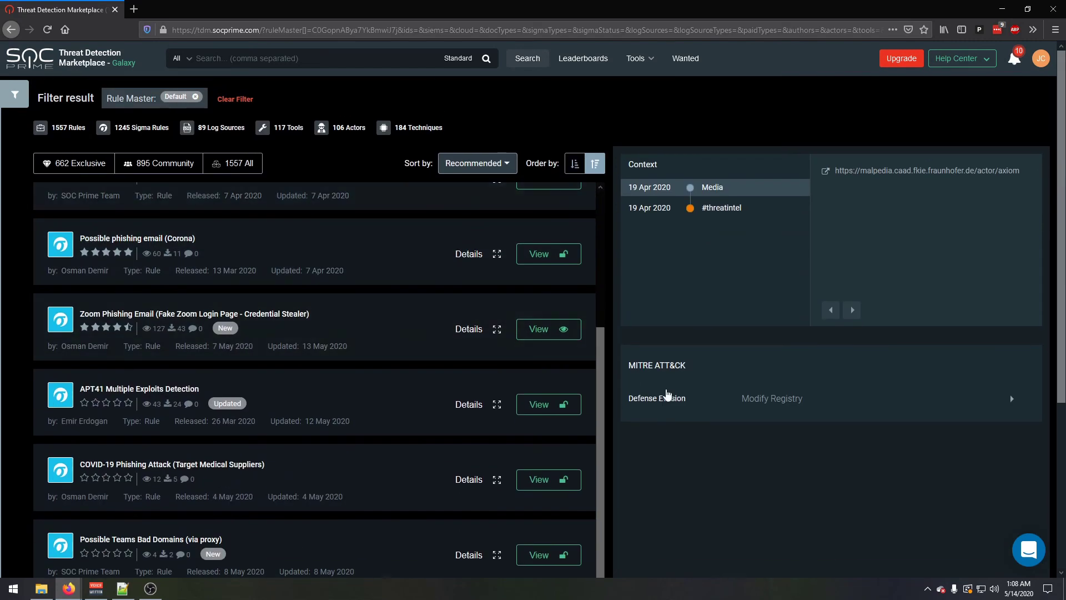
pyautogui.scroll(4, 612, 358)
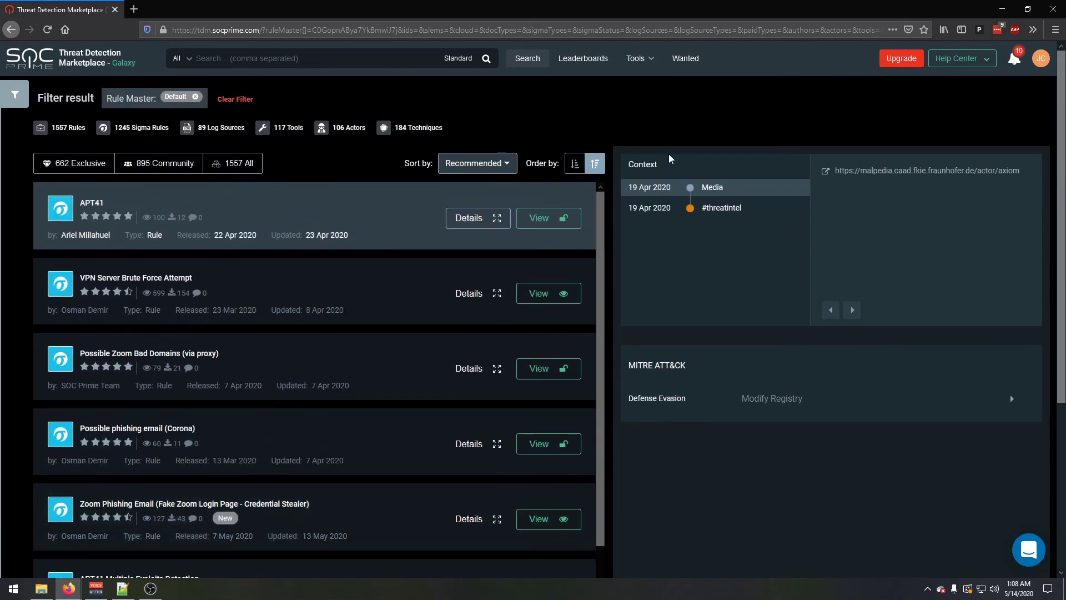